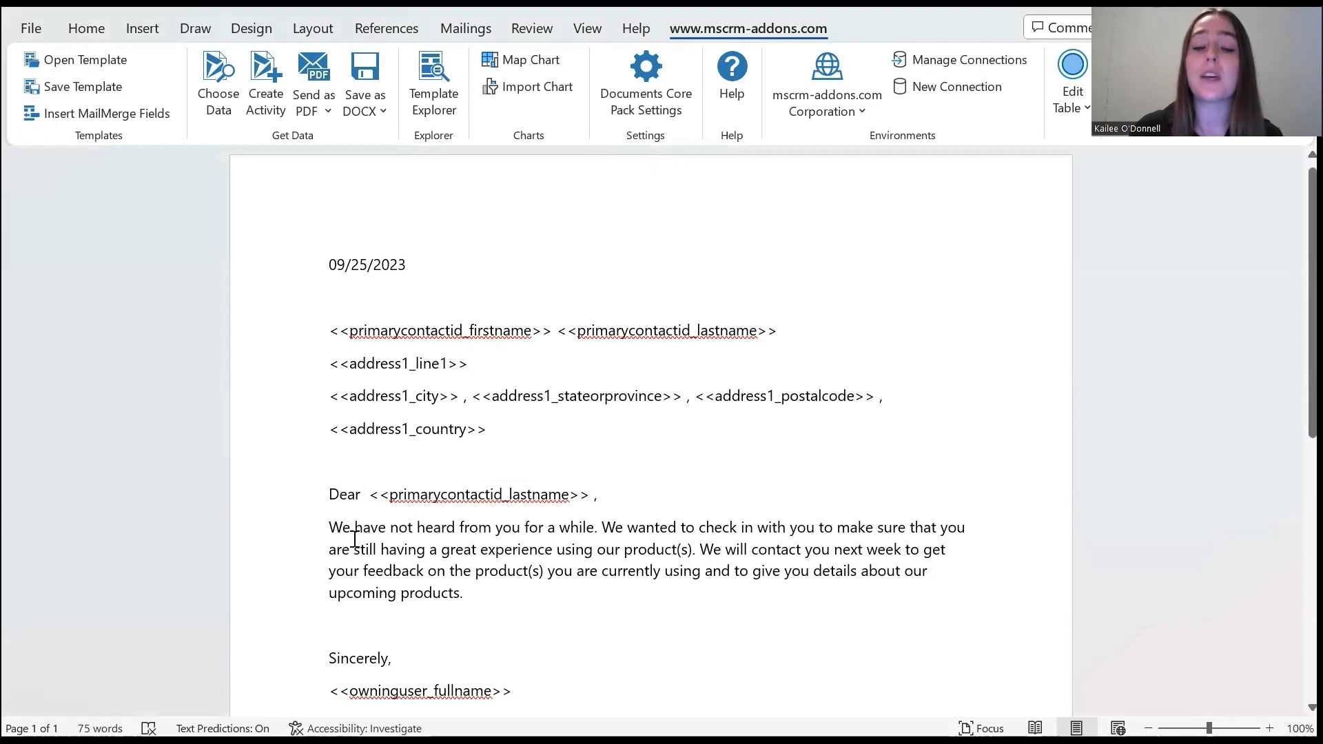
Insert a condition field after "Dear" in the salutation, name it Gender3, and enable an else block next to the if block
{"action": "left_click", "coordinate": [365, 495]}
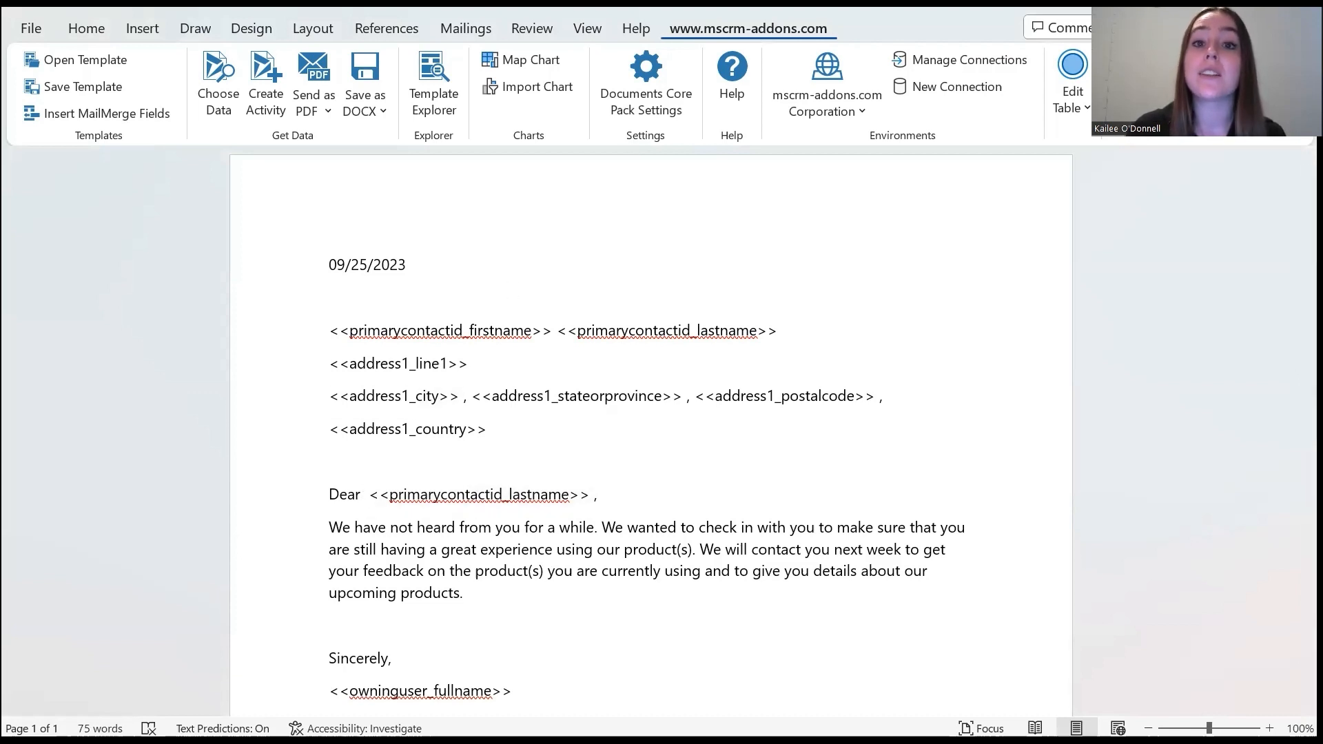
{"action": "left_click", "coordinate": [140, 112]}
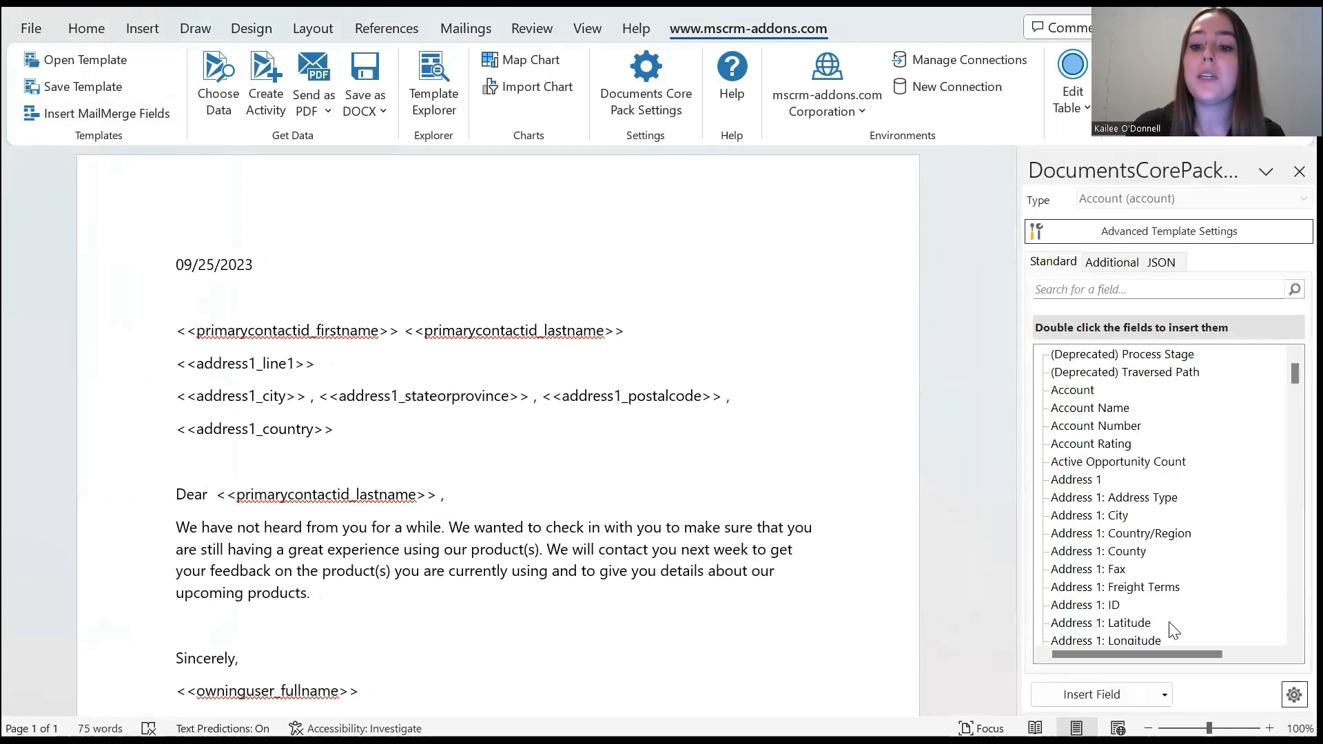
{"action": "left_click", "coordinate": [1164, 696]}
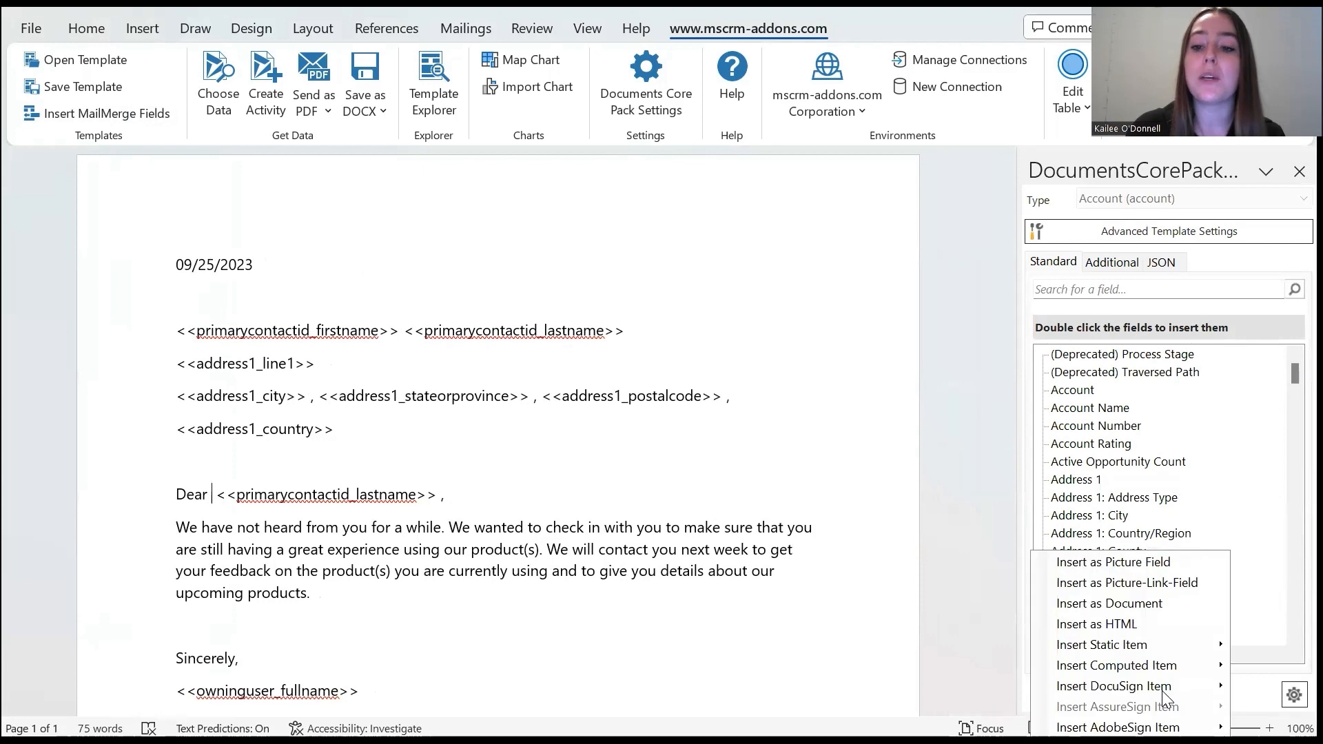
{"action": "mouse_move", "coordinate": [1143, 674]}
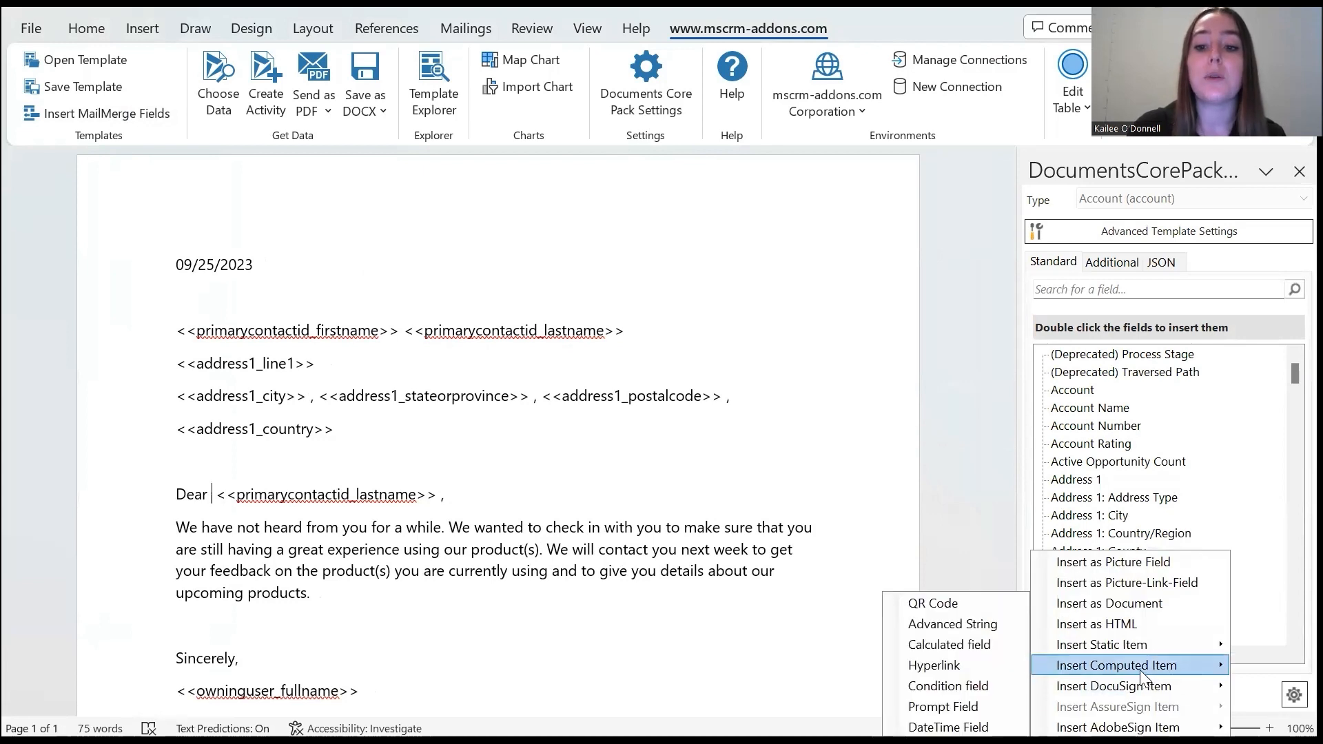
{"action": "left_click", "coordinate": [973, 683]}
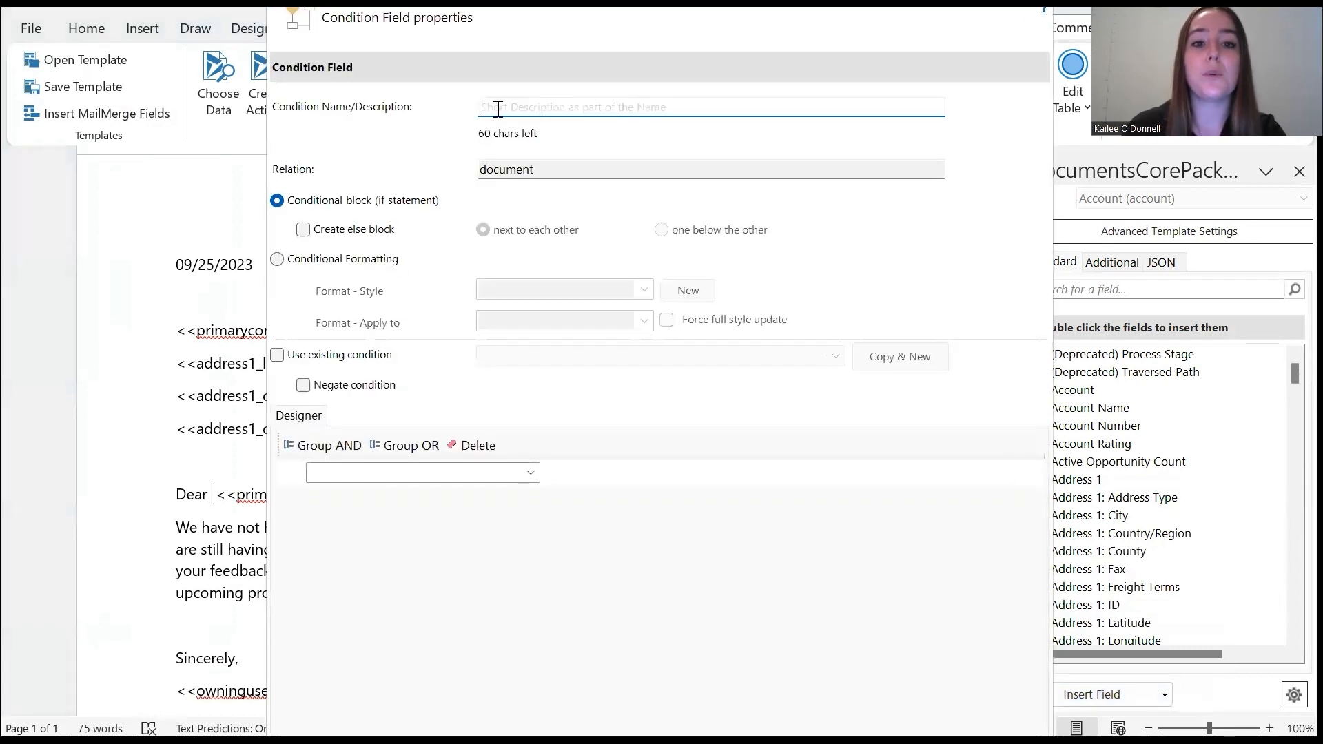
{"action": "type", "text": "Gender3"}
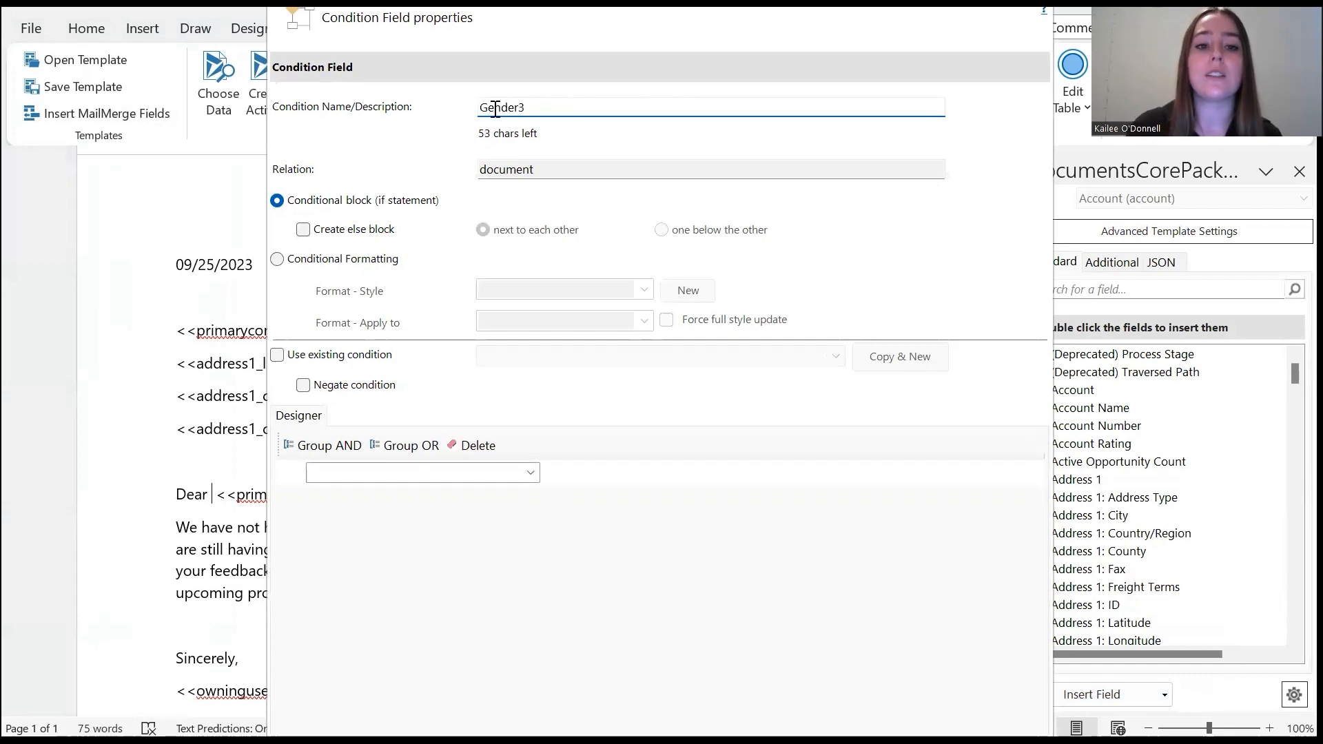
{"action": "left_click", "coordinate": [303, 230]}
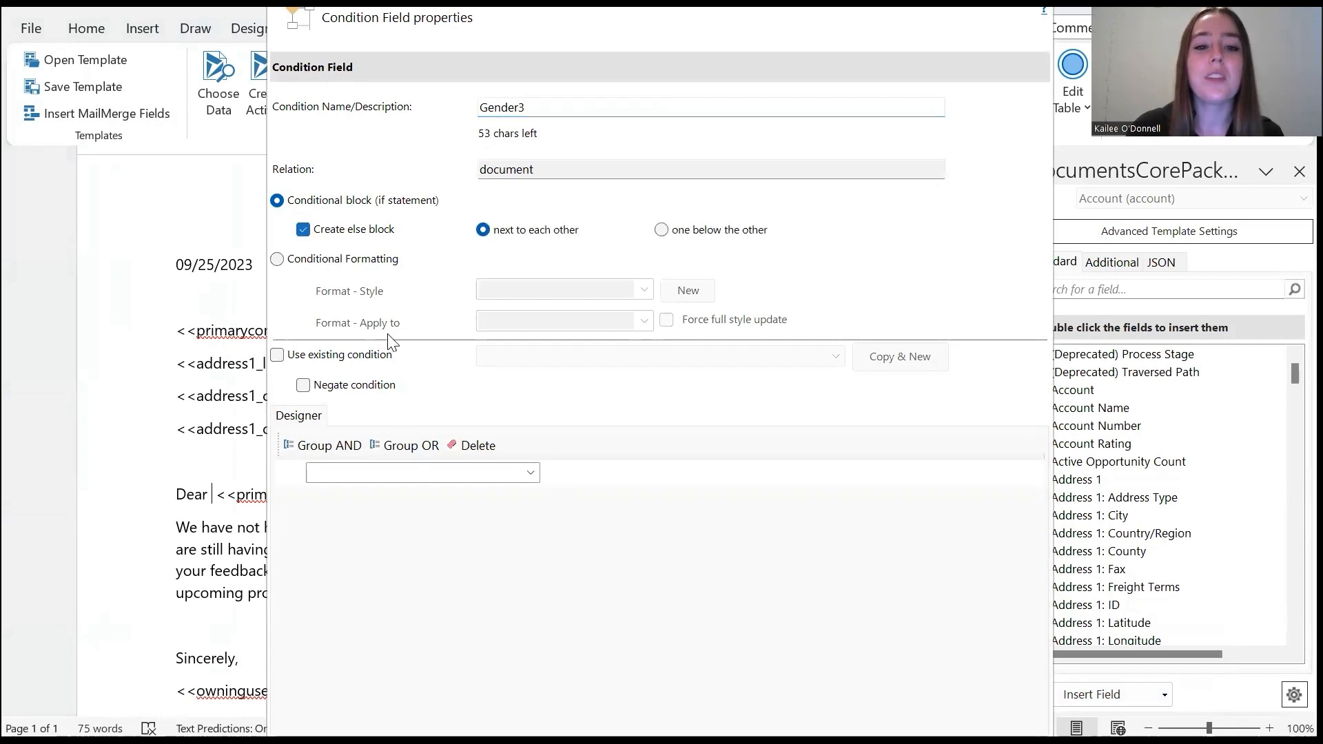
Base the condition on the Gender field of the related Primary Contact (Contact)
{"action": "left_click", "coordinate": [531, 473]}
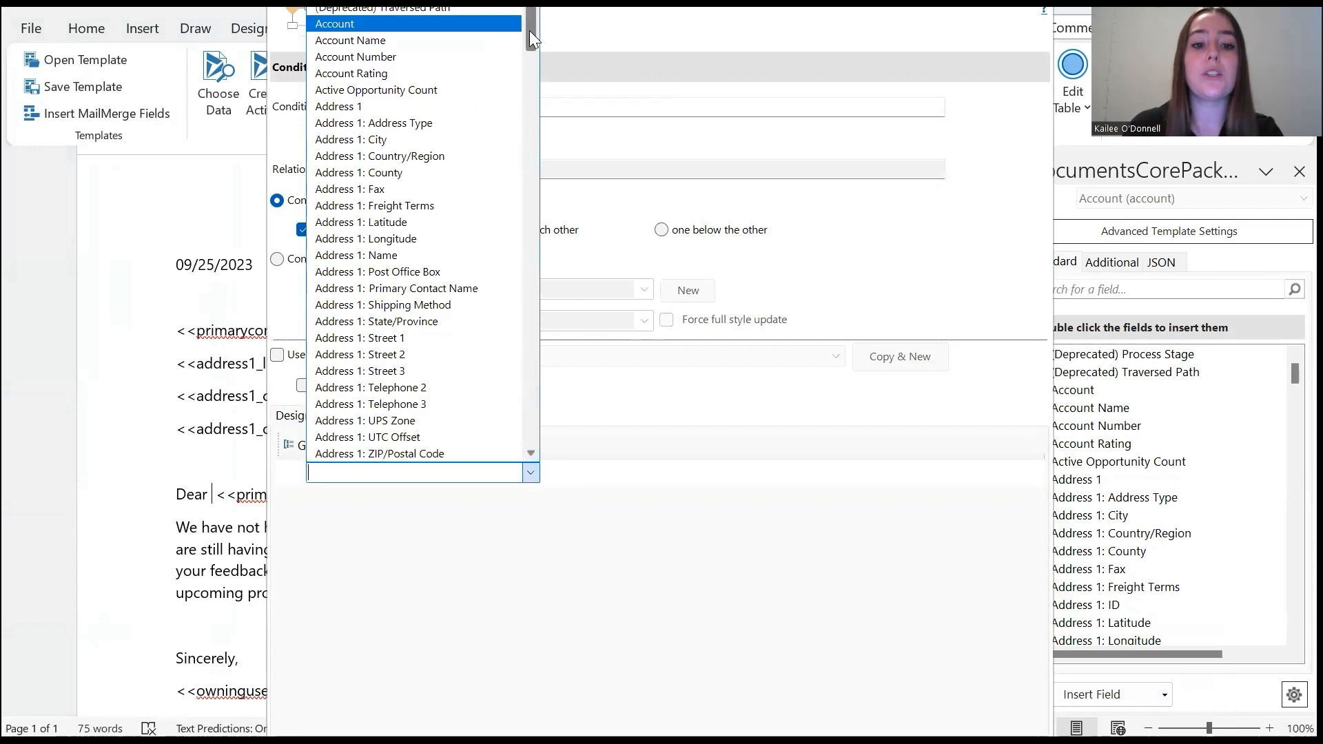
{"action": "left_click_drag", "start_coordinate": [530, 30], "coordinate": [551, 446]}
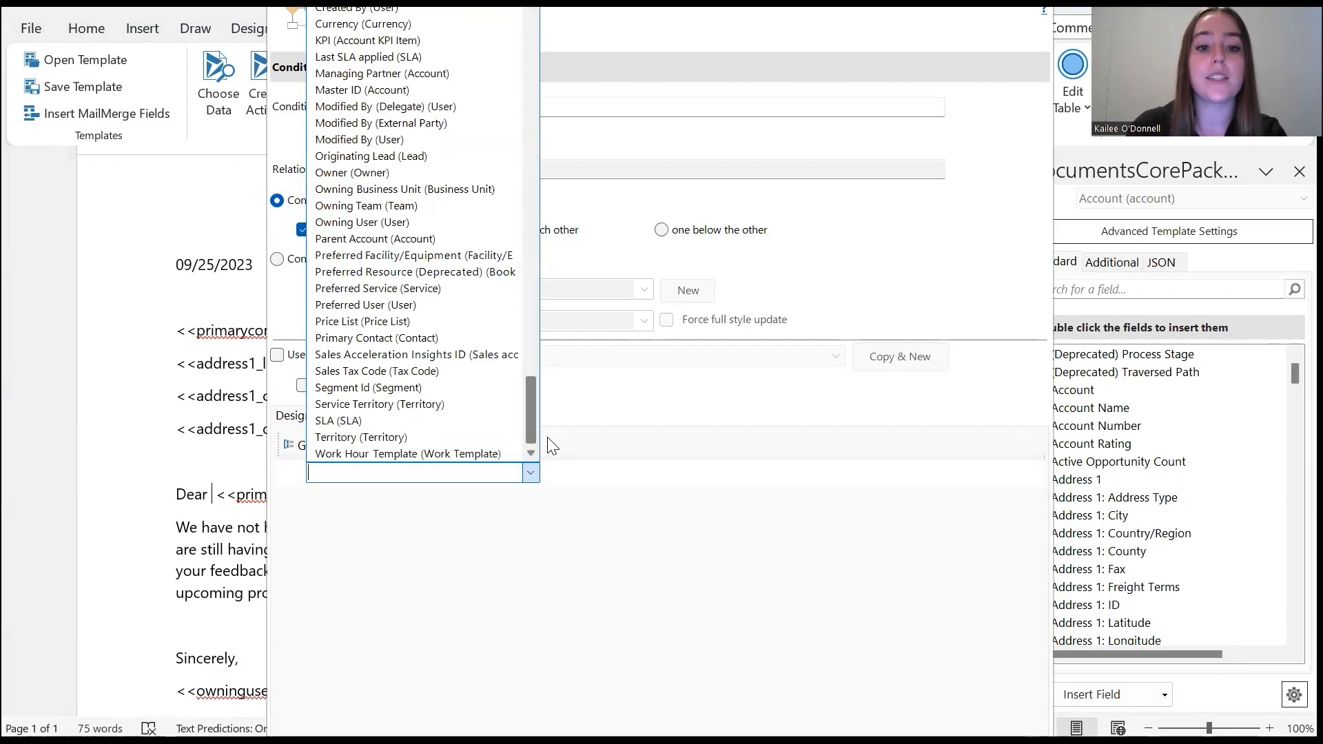
{"action": "left_click", "coordinate": [420, 338]}
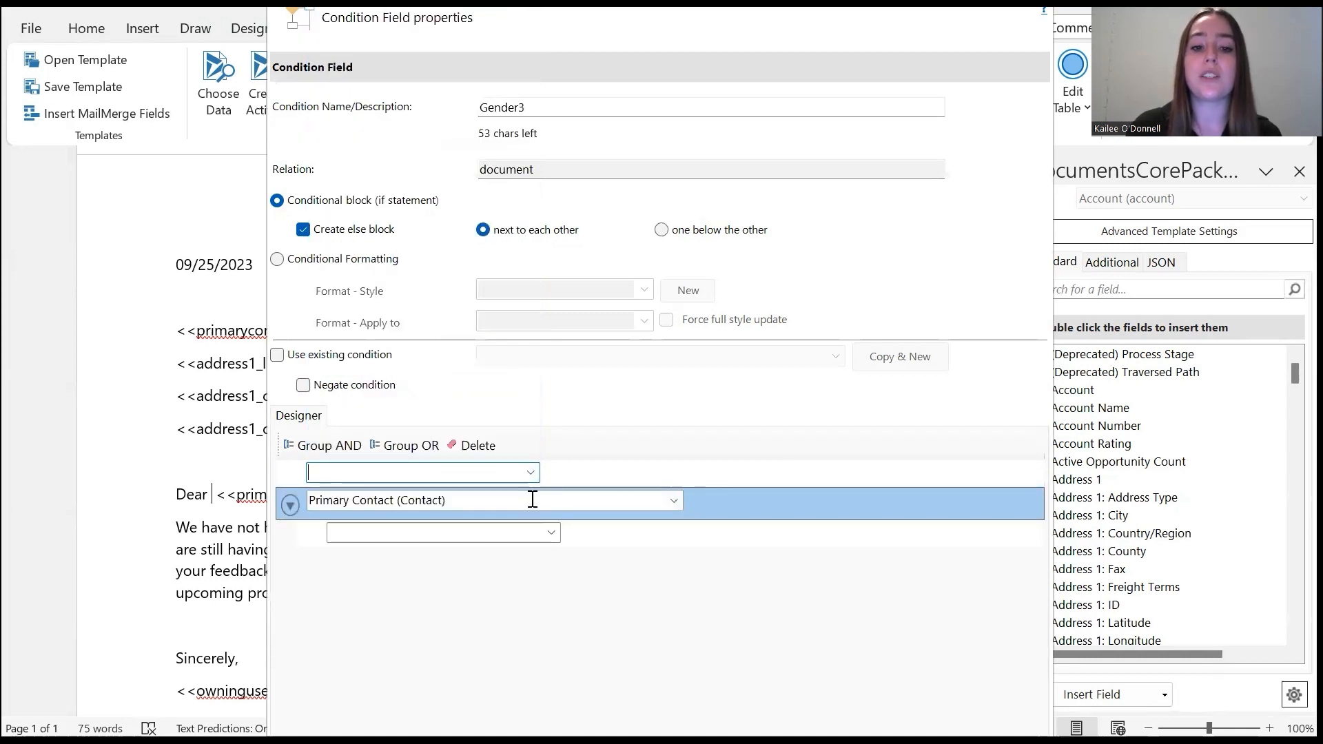
{"action": "left_click", "coordinate": [551, 536]}
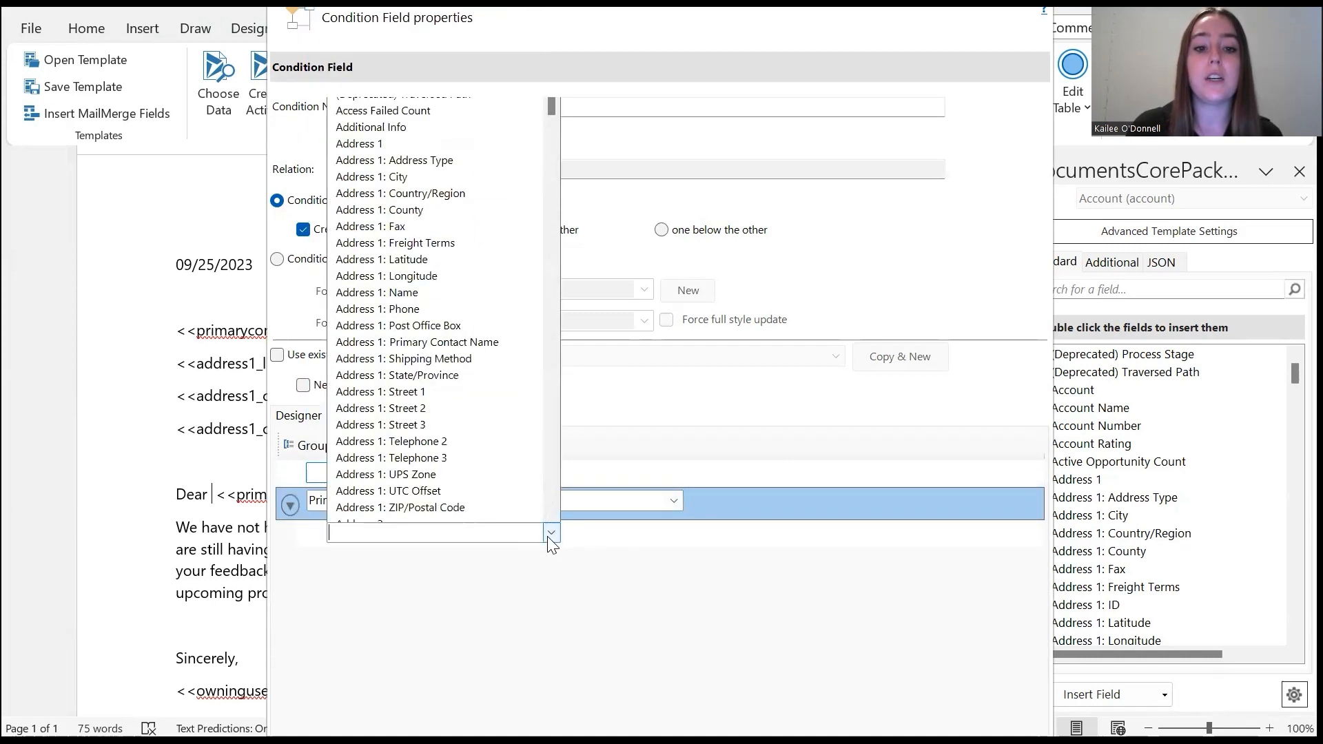
{"action": "left_click_drag", "start_coordinate": [554, 64], "coordinate": [545, 290]}
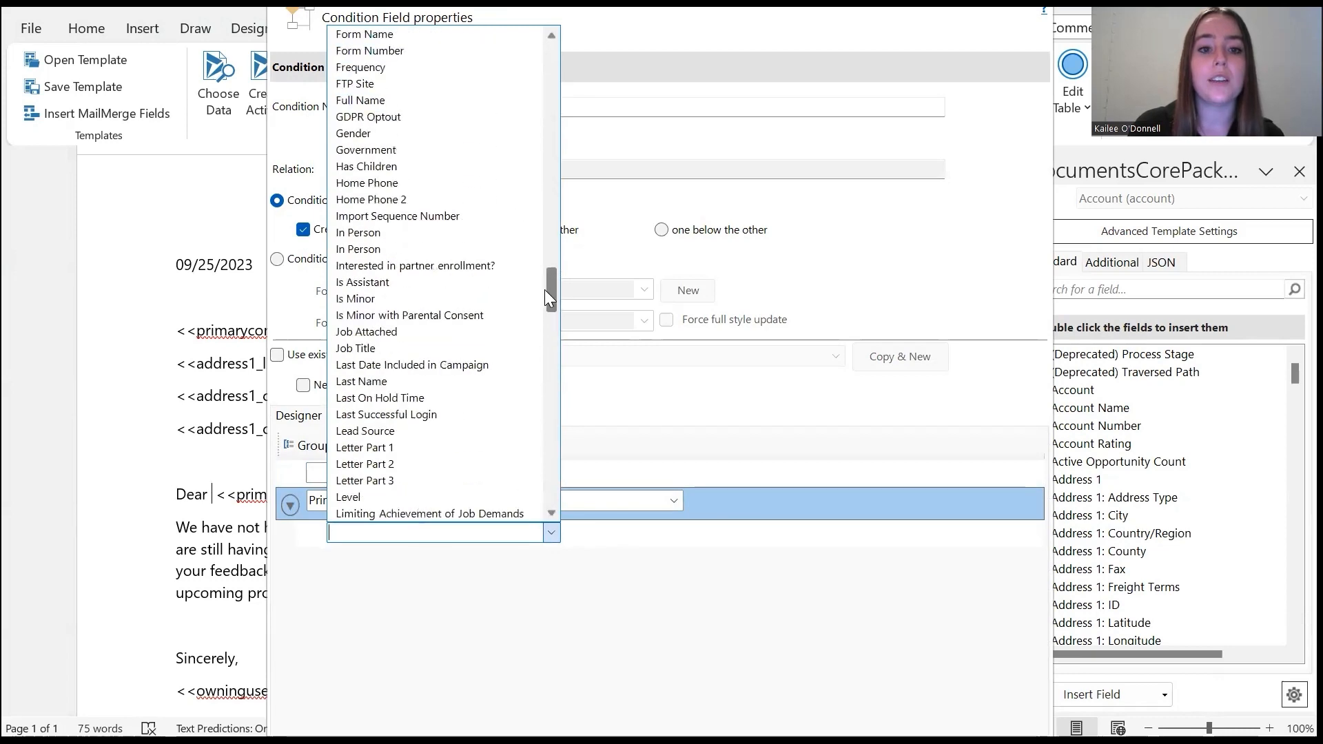
{"action": "left_click", "coordinate": [419, 131]}
{"action": "left_click", "coordinate": [550, 534]}
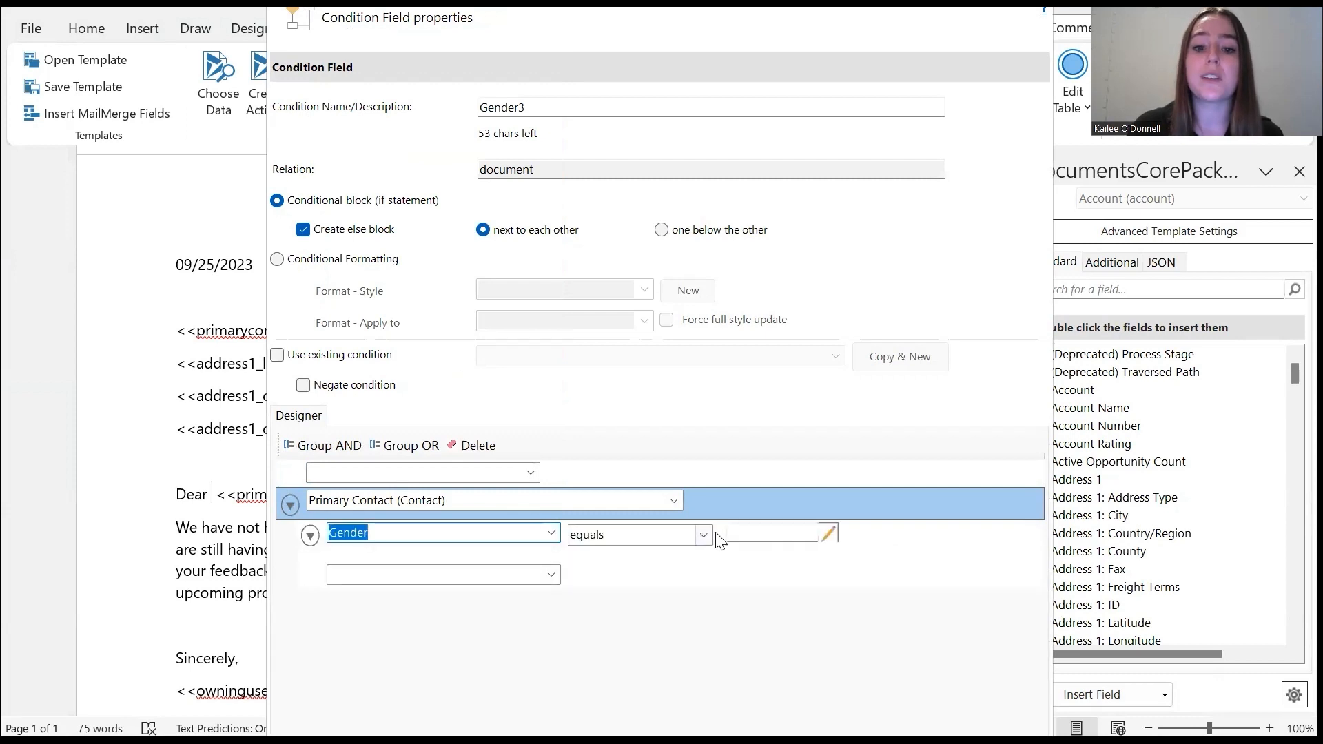
Make the Gender rule use equals with the value Male, and confirm the condition field
{"action": "left_click", "coordinate": [703, 535]}
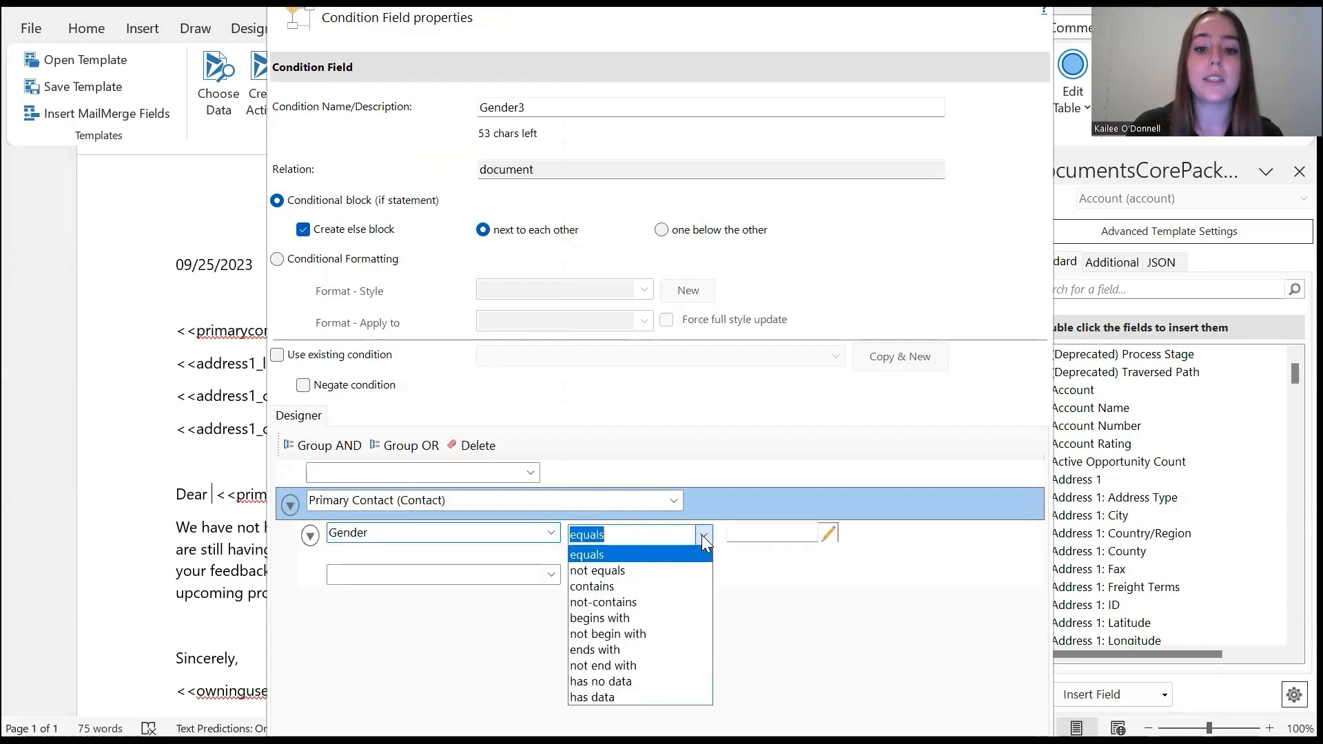
{"action": "left_click", "coordinate": [703, 535]}
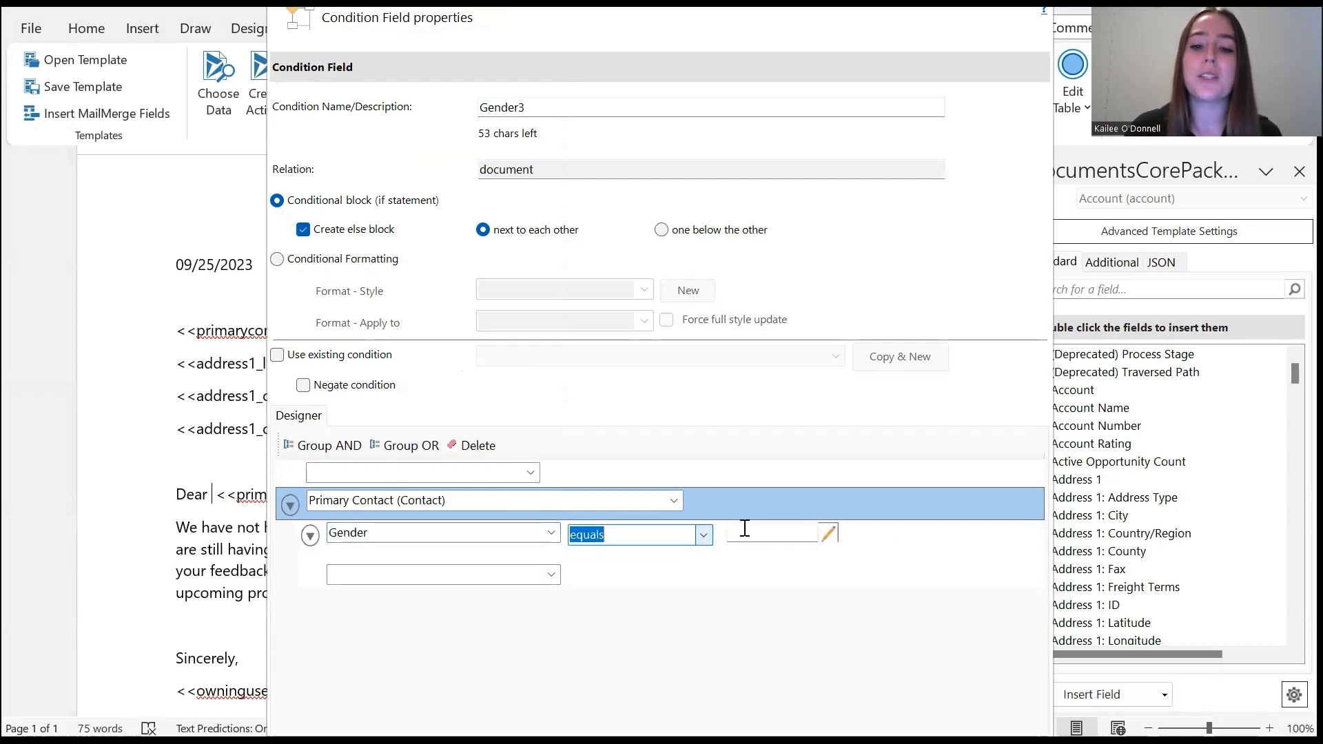
{"action": "left_click", "coordinate": [813, 533]}
{"action": "left_click", "coordinate": [827, 538]}
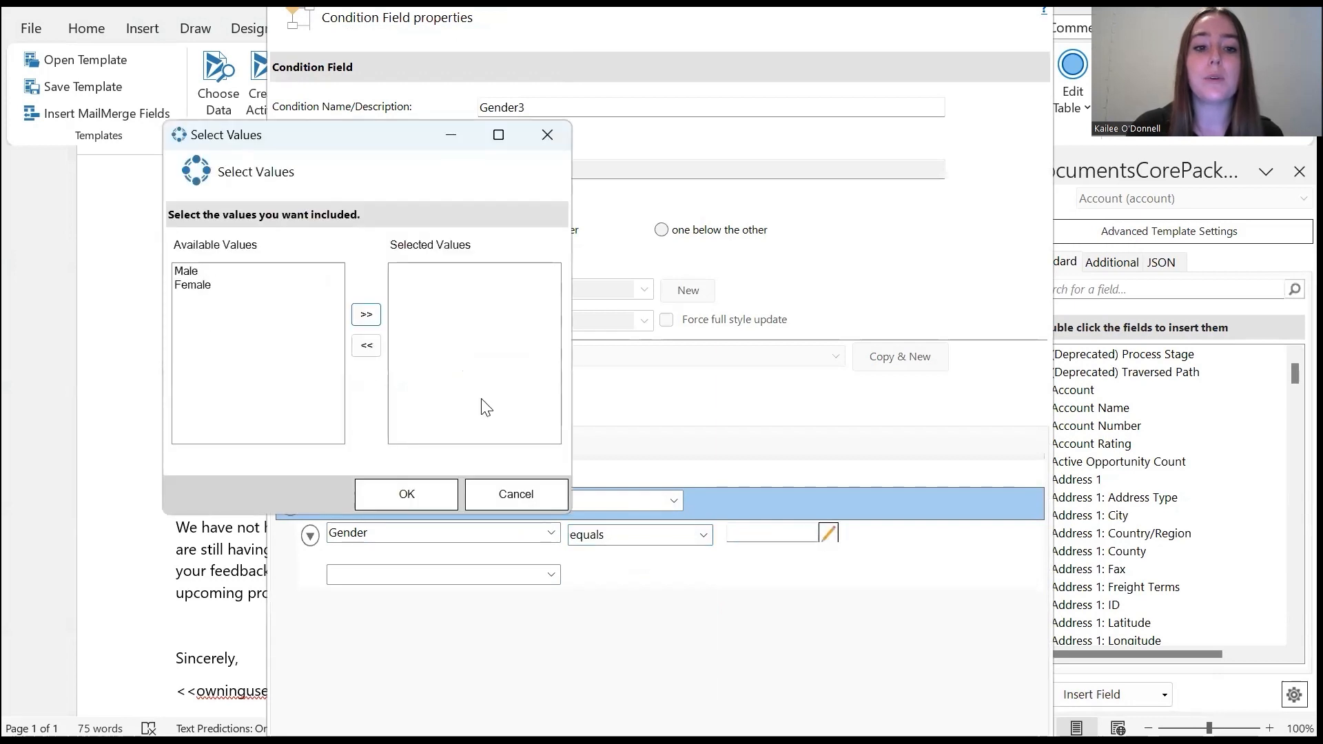
{"action": "left_click", "coordinate": [196, 275]}
{"action": "left_click", "coordinate": [366, 314]}
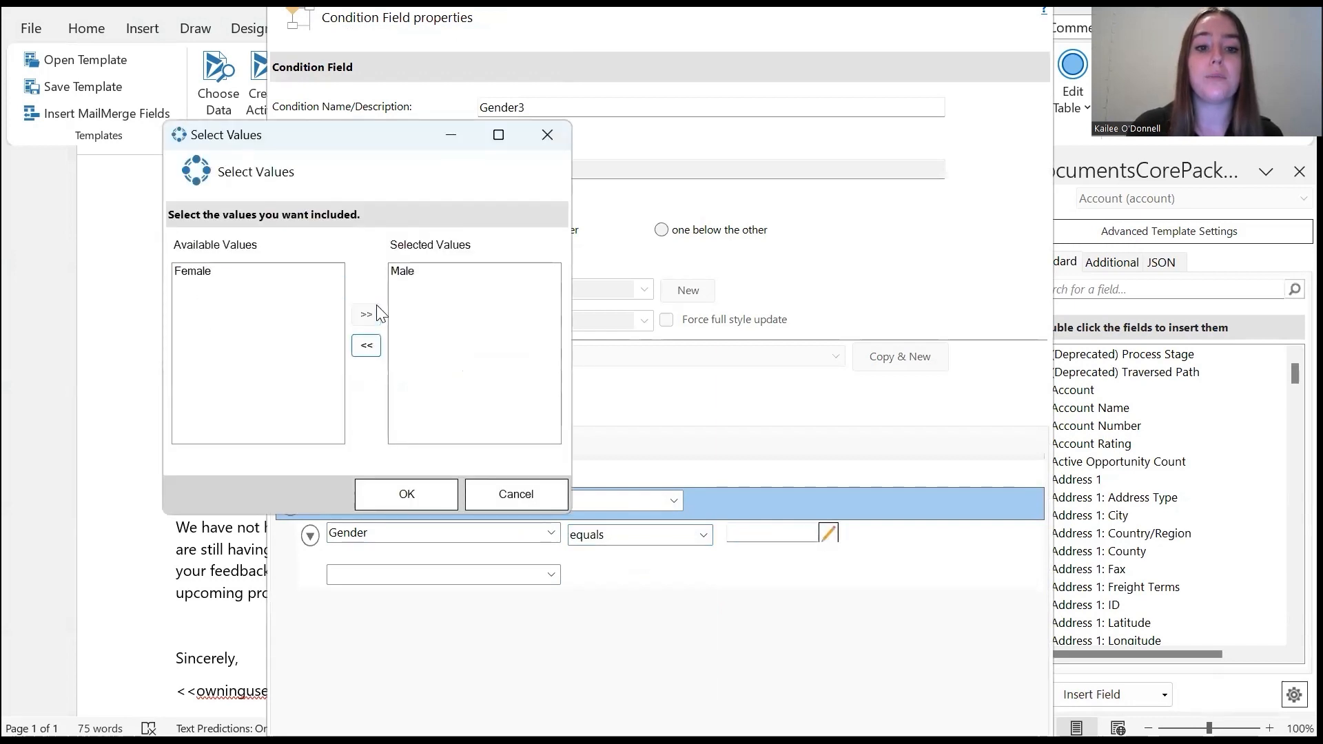
{"action": "left_click", "coordinate": [407, 496]}
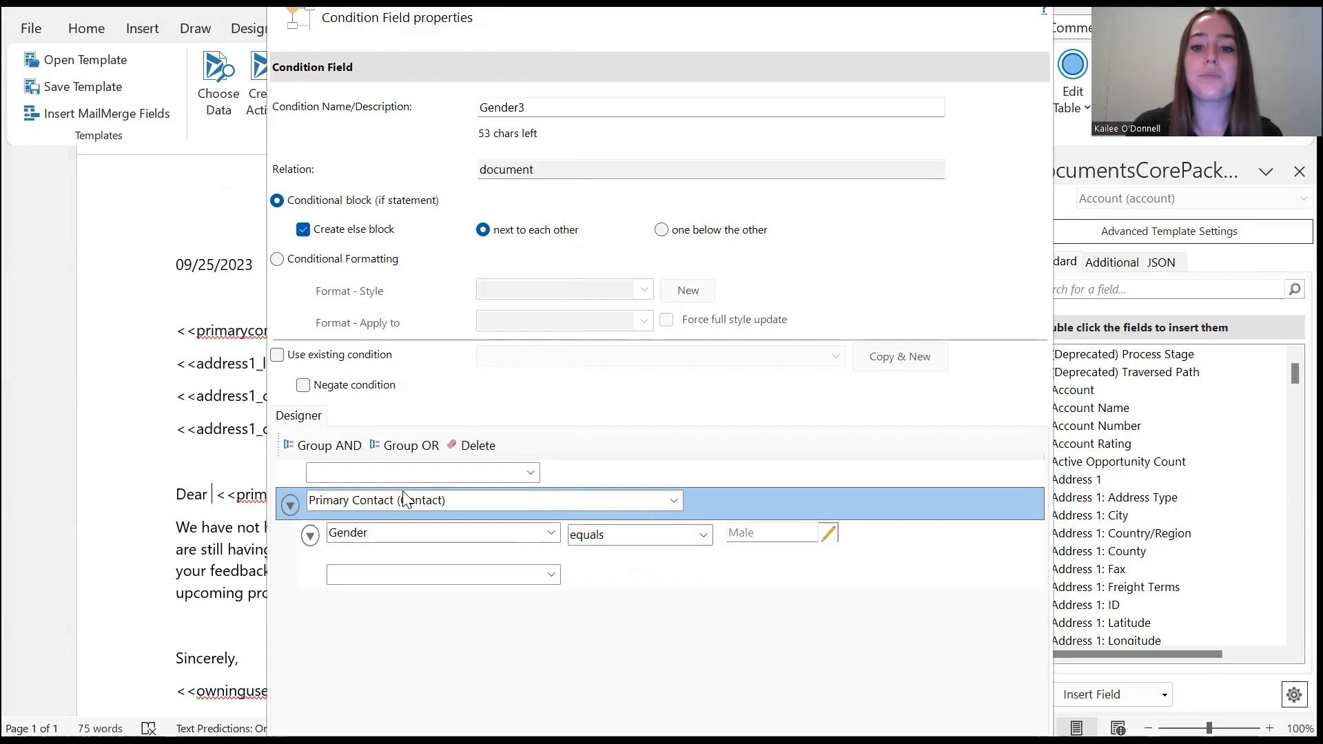
{"action": "left_click", "coordinate": [984, 3]}
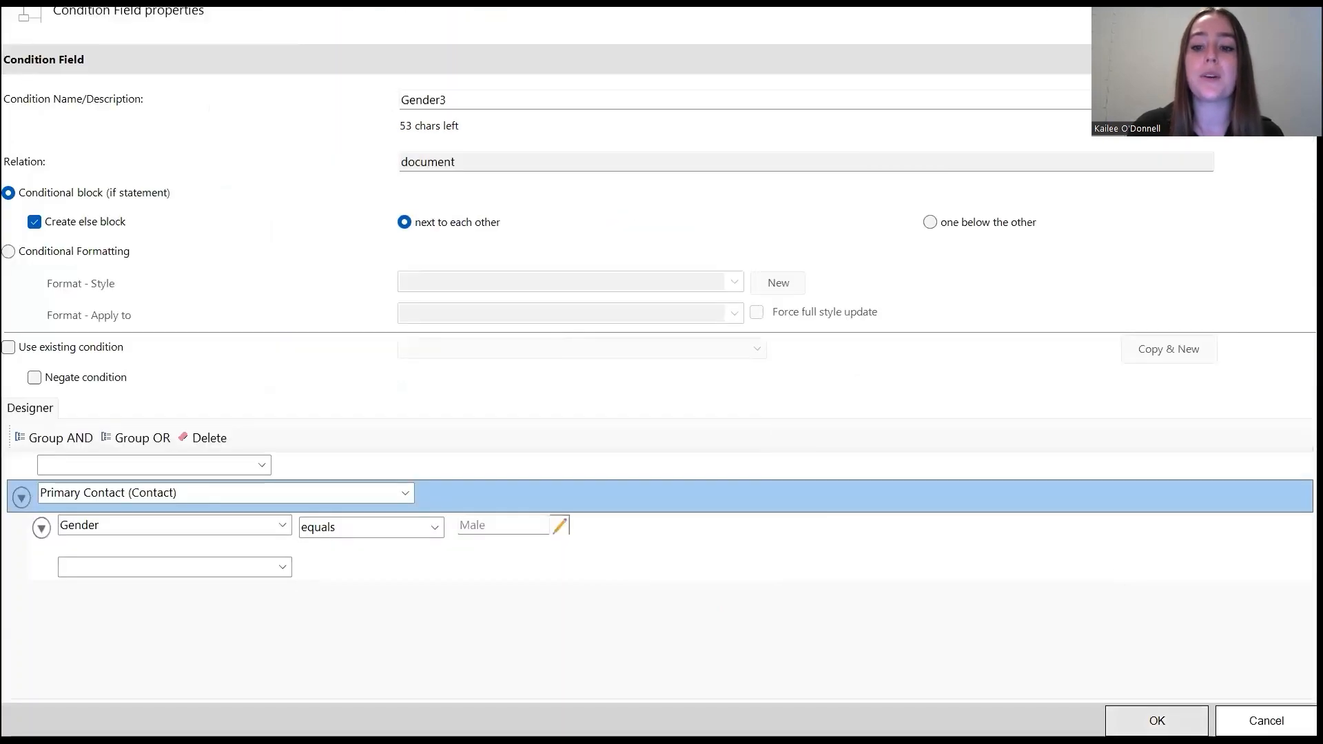
{"action": "left_click", "coordinate": [1158, 721]}
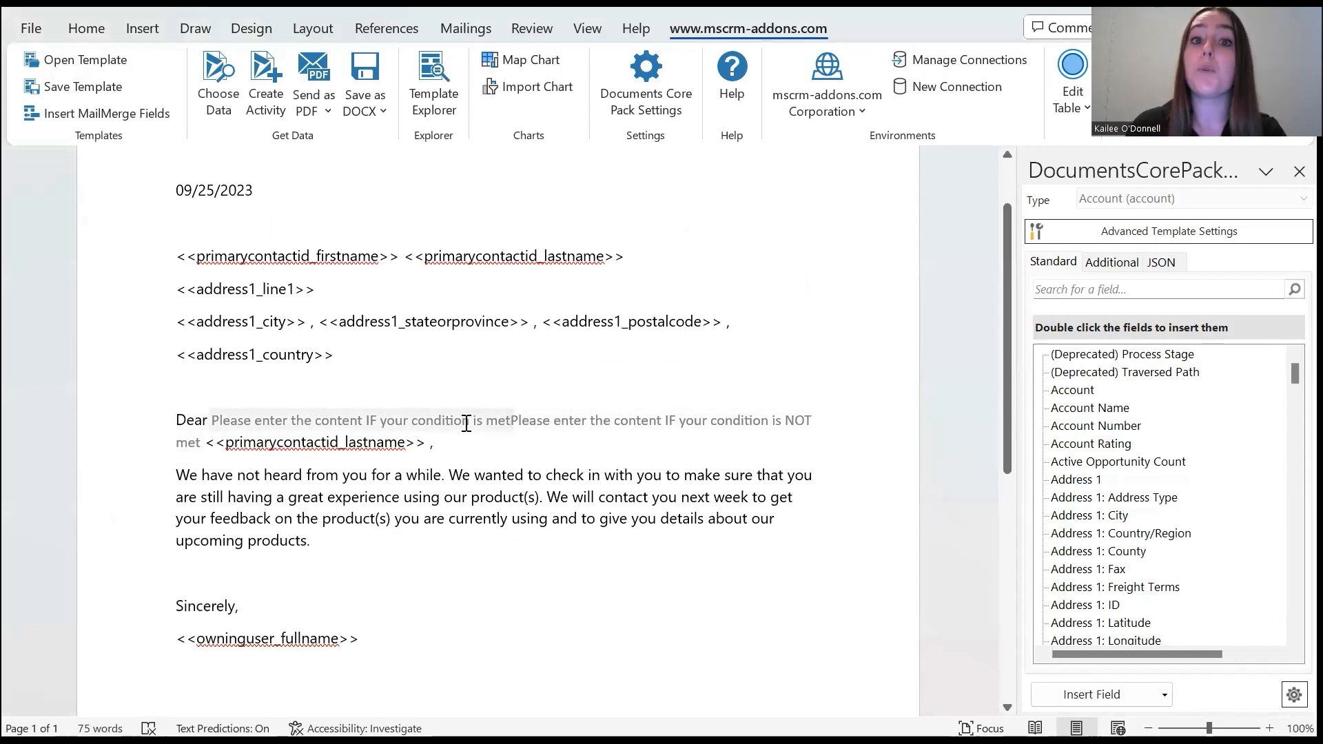
Enter "Mr." as the salutation content when the condition is met and "Ms." when it is not met
{"action": "left_click", "coordinate": [412, 418]}
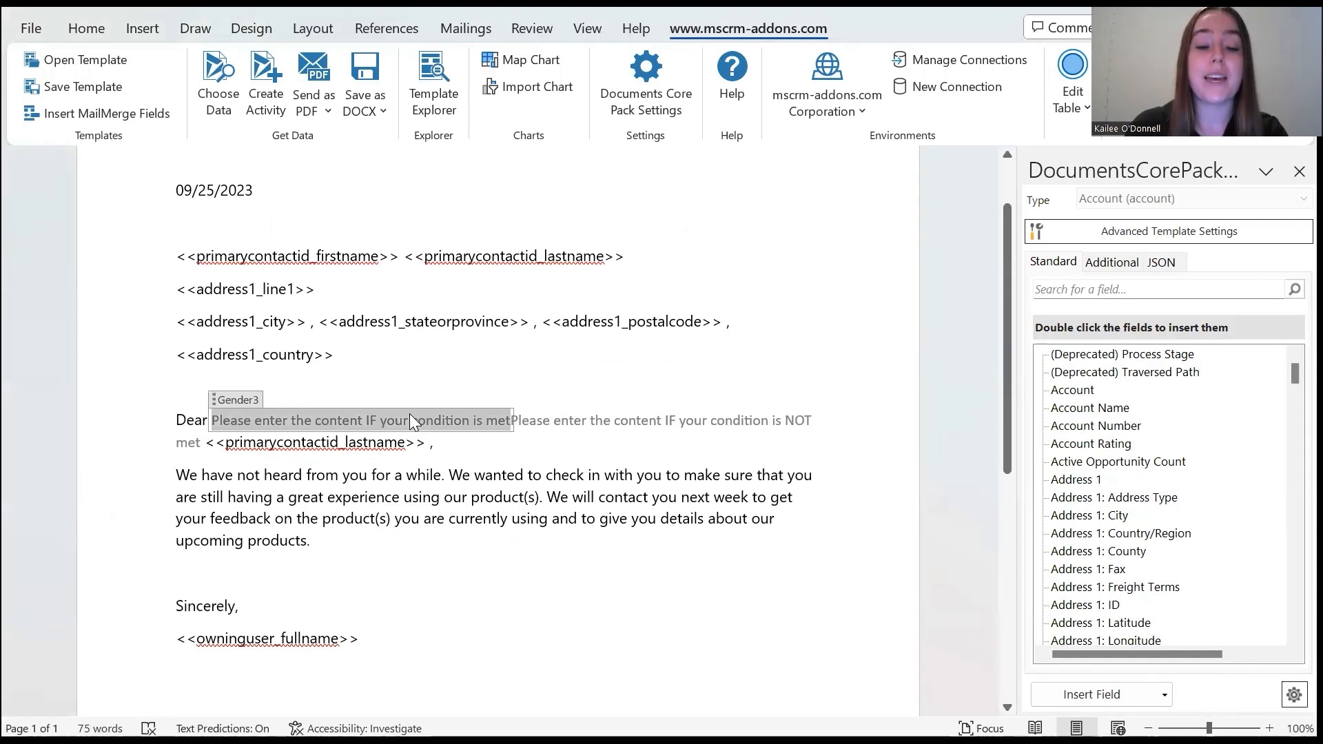
{"action": "type", "text": "Mr."}
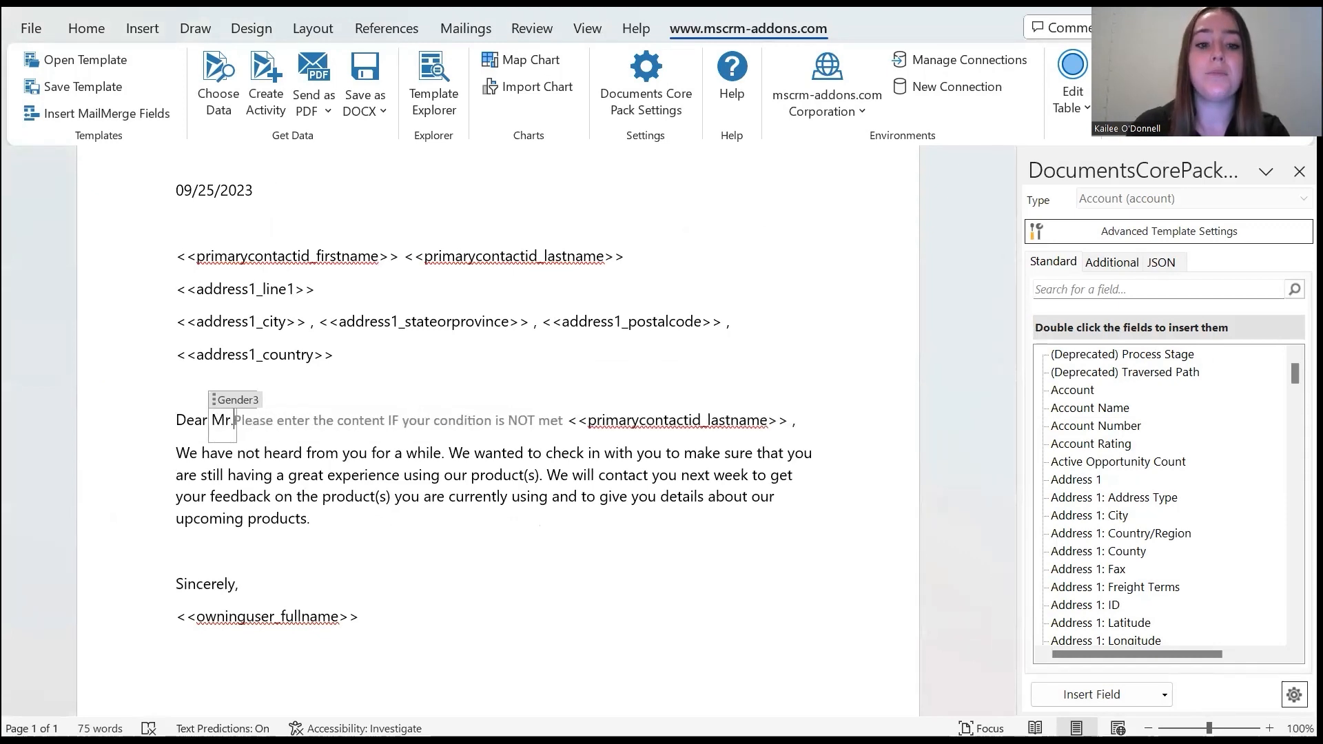
{"action": "left_click", "coordinate": [357, 418]}
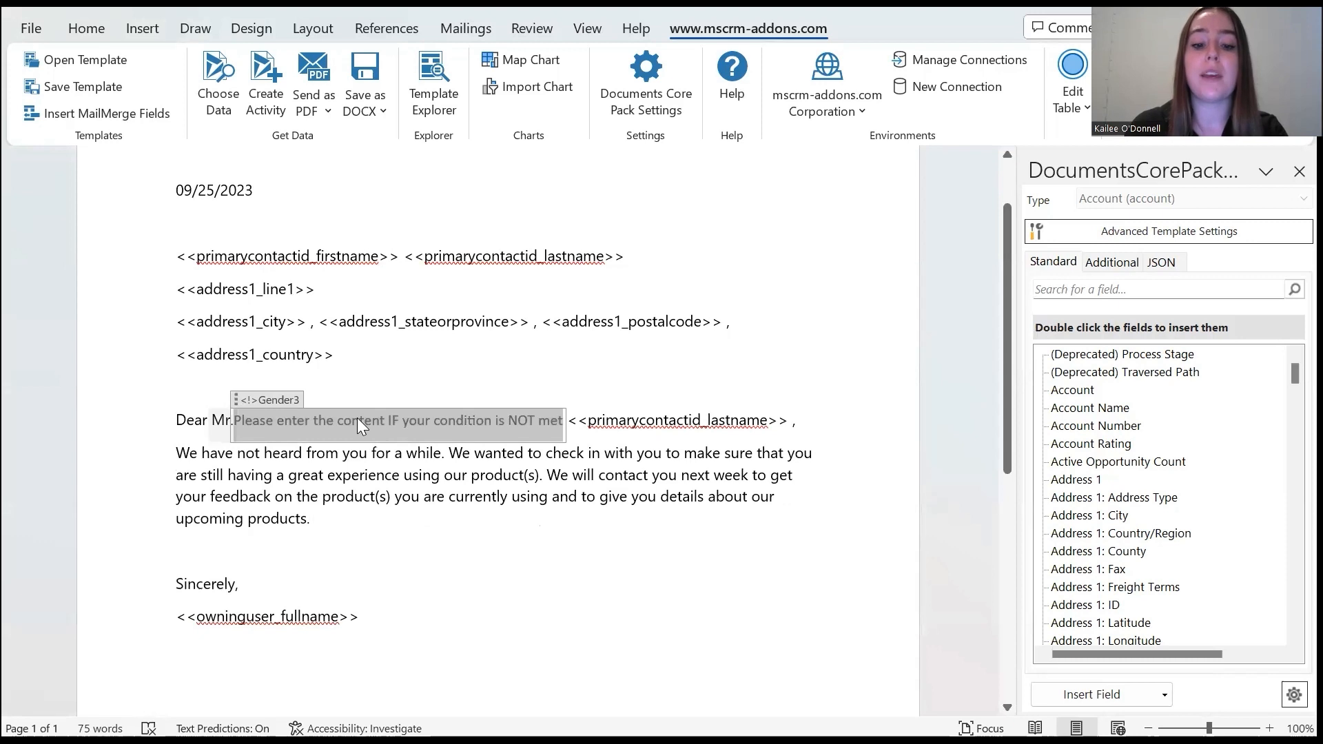
{"action": "type", "text": "Ms."}
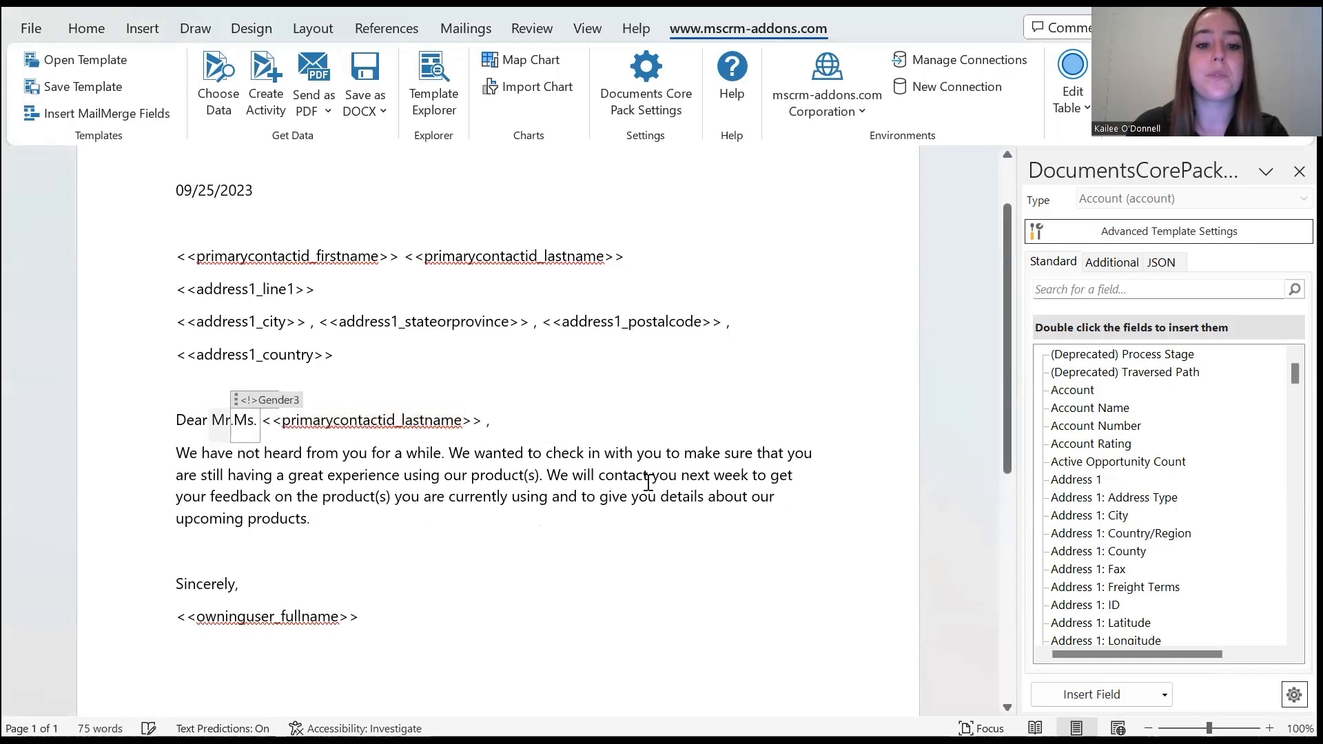
{"action": "left_click", "coordinate": [365, 530]}
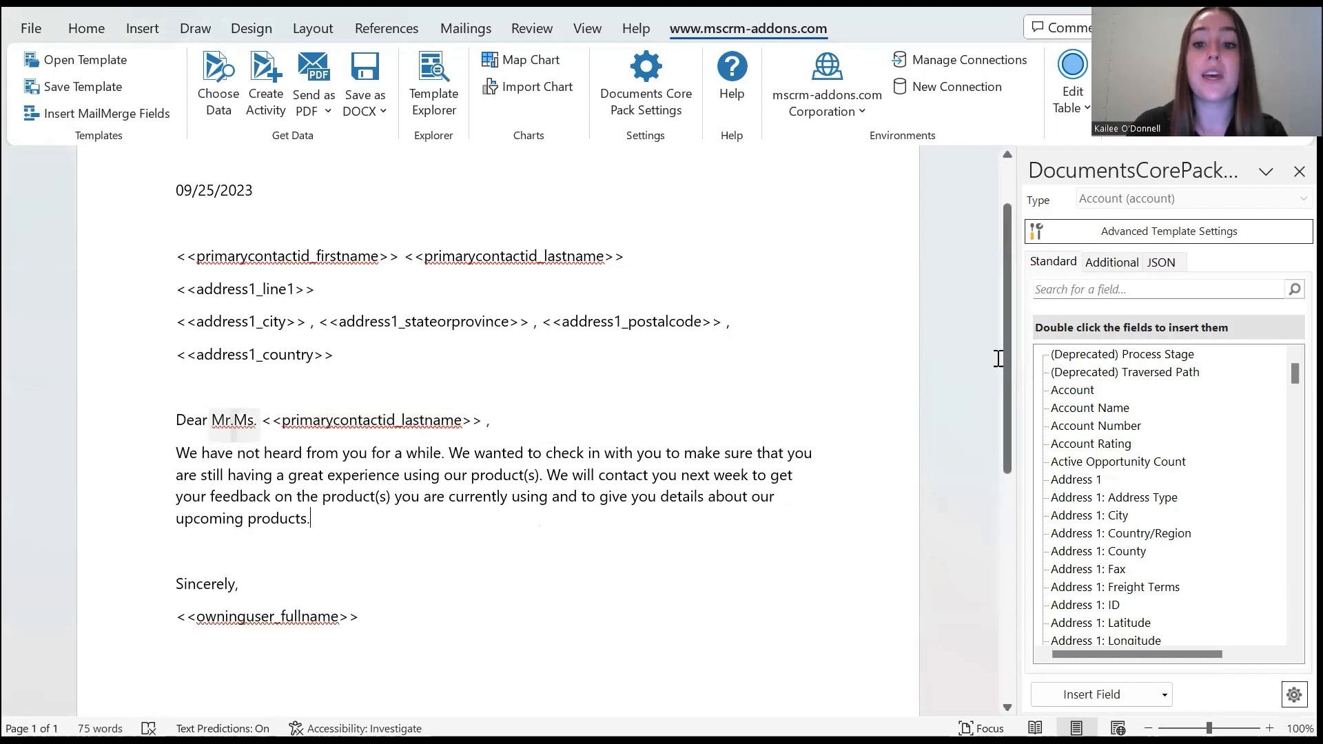
Start another condition field, name it "Promo Graphic WA", and enable an else block for it
{"action": "left_click_drag", "start_coordinate": [1004, 364], "coordinate": [963, 477]}
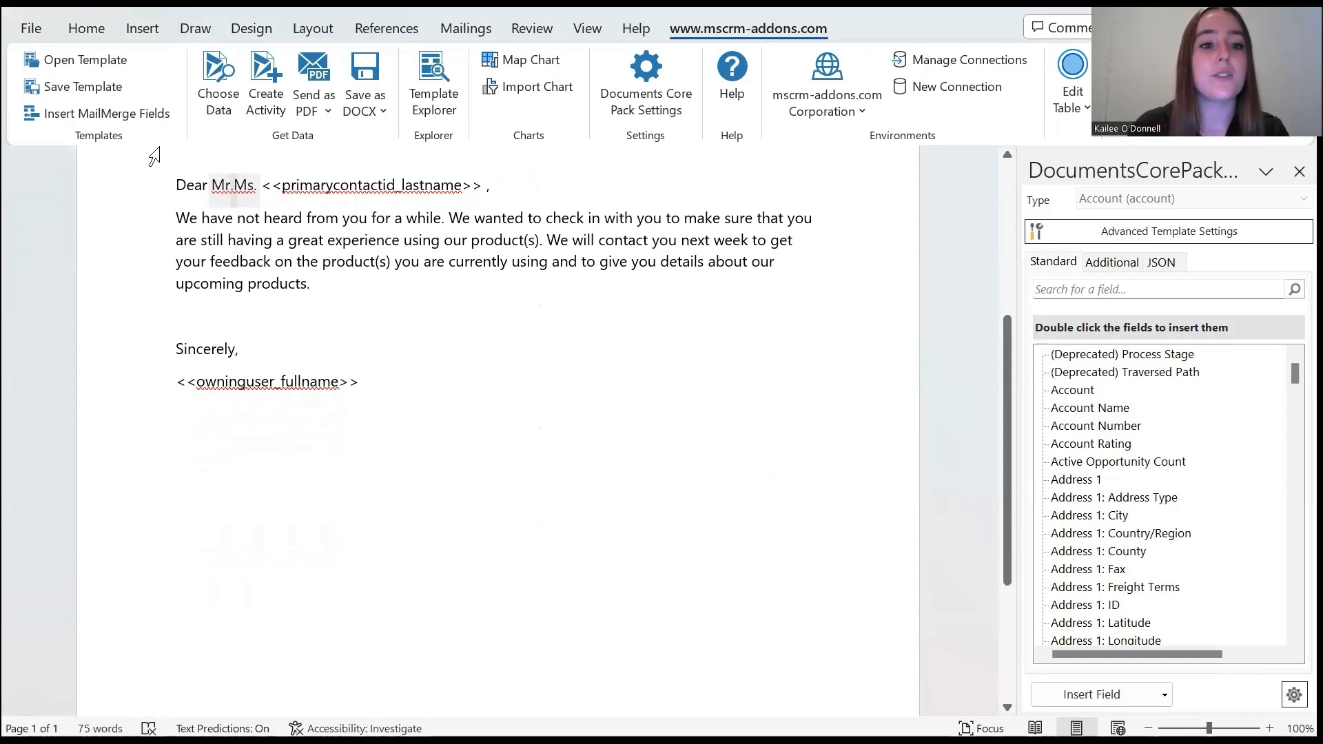
{"action": "left_click", "coordinate": [1116, 695]}
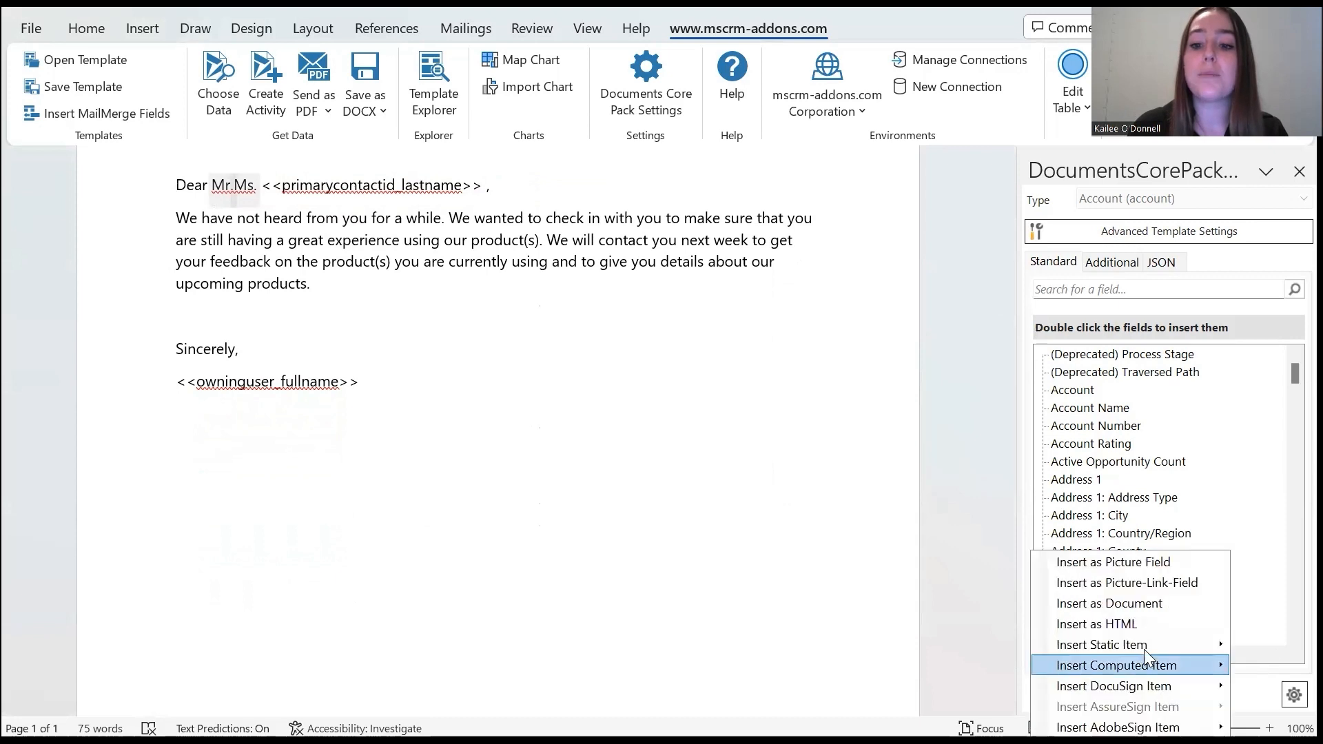
{"action": "mouse_move", "coordinate": [1145, 666]}
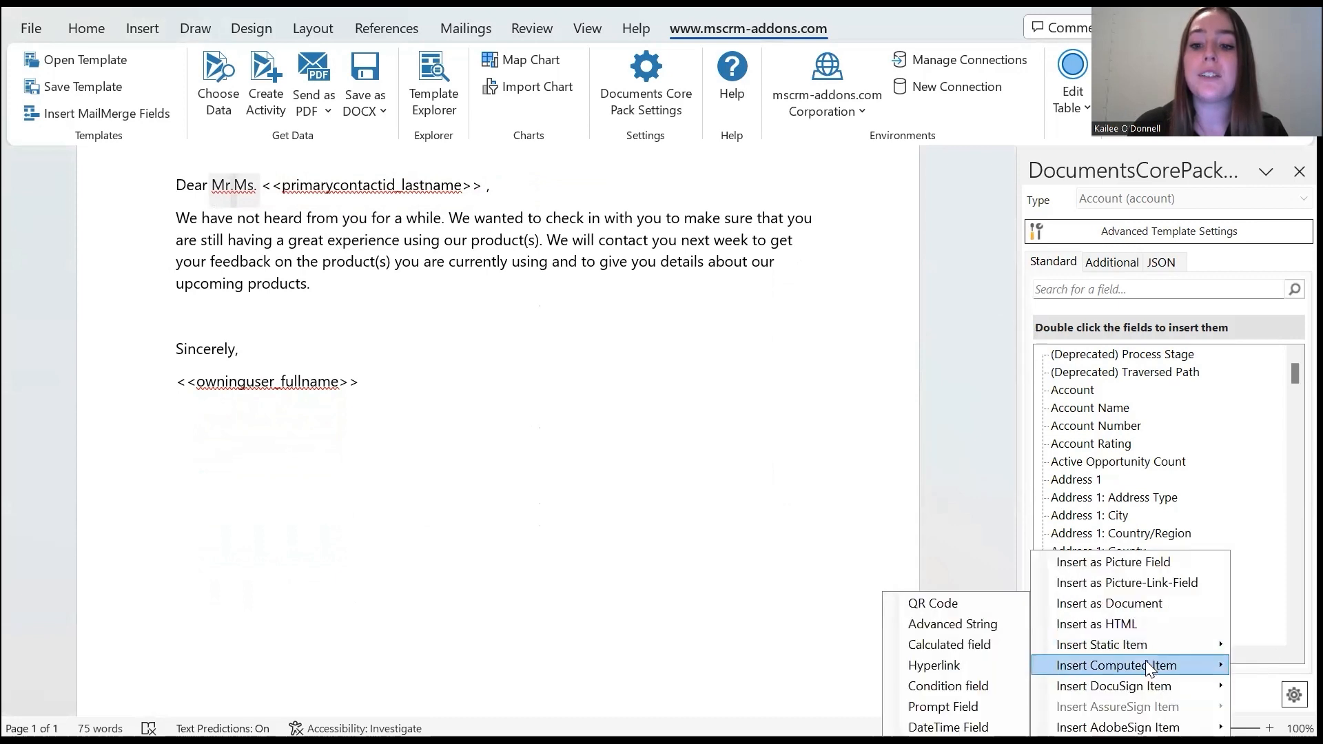
{"action": "left_click", "coordinate": [963, 686]}
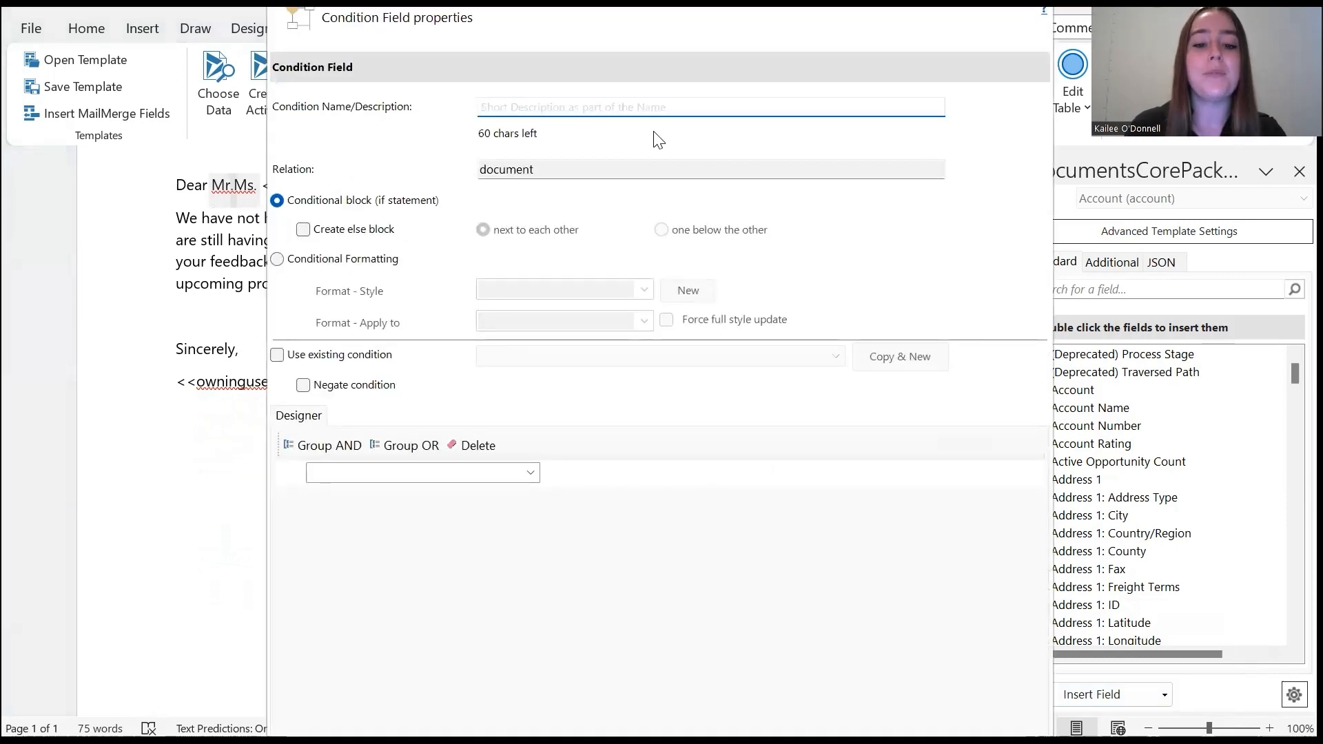
{"action": "type", "text": "Promo Graphic WA"}
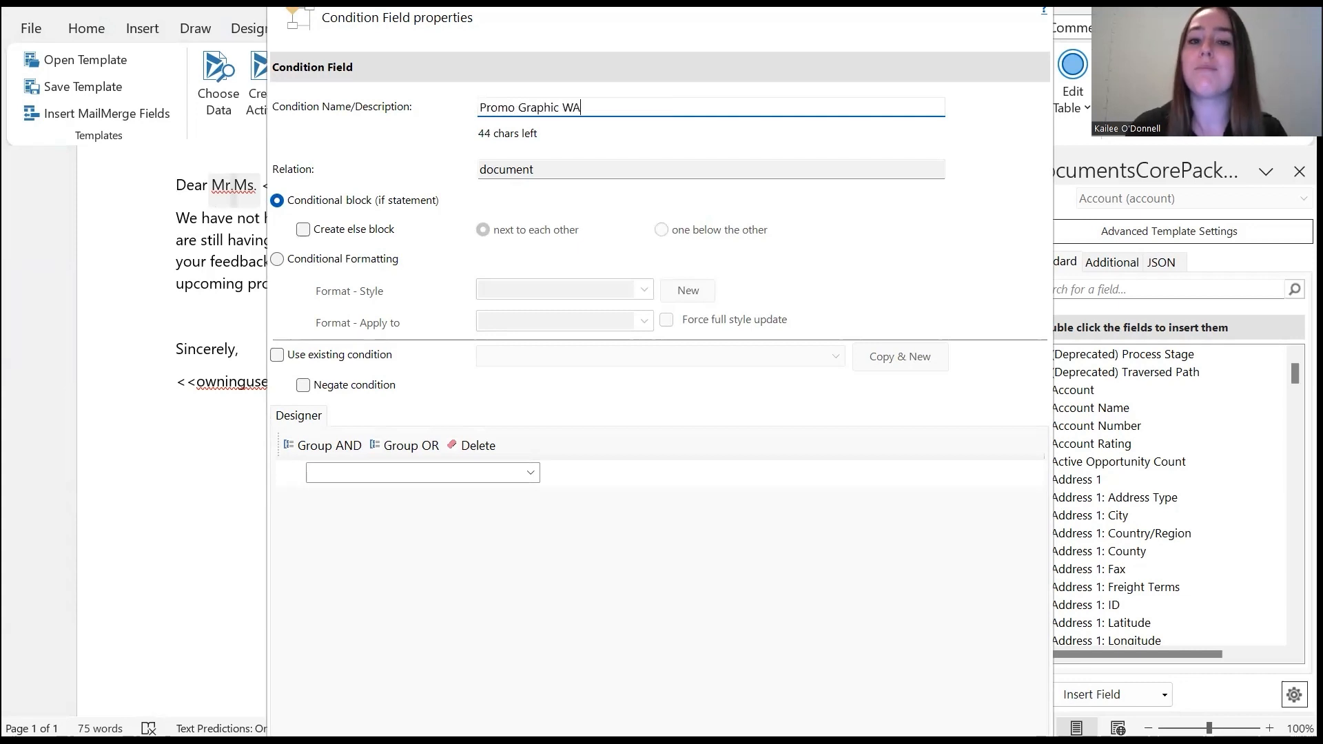
{"action": "left_click", "coordinate": [303, 229]}
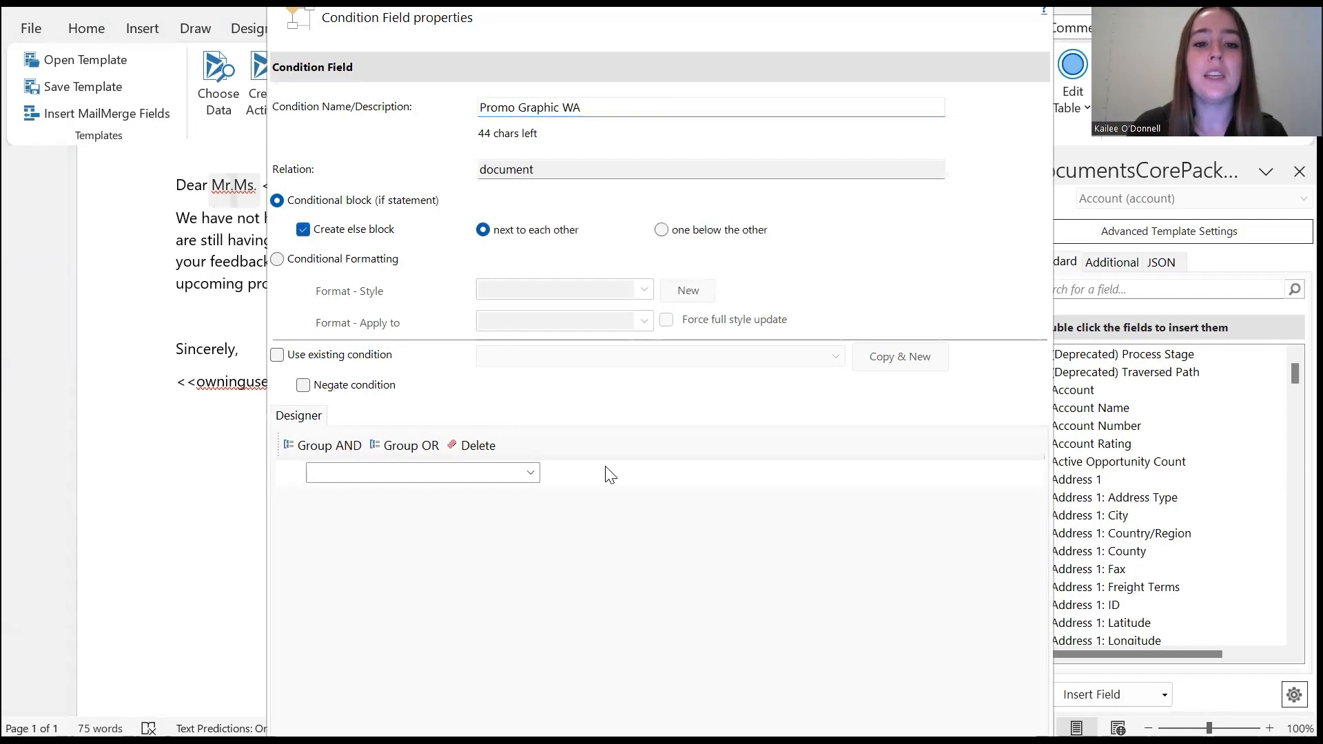
Add a rule to the condition that Address 1: State/Province equals WA
{"action": "left_click", "coordinate": [530, 473]}
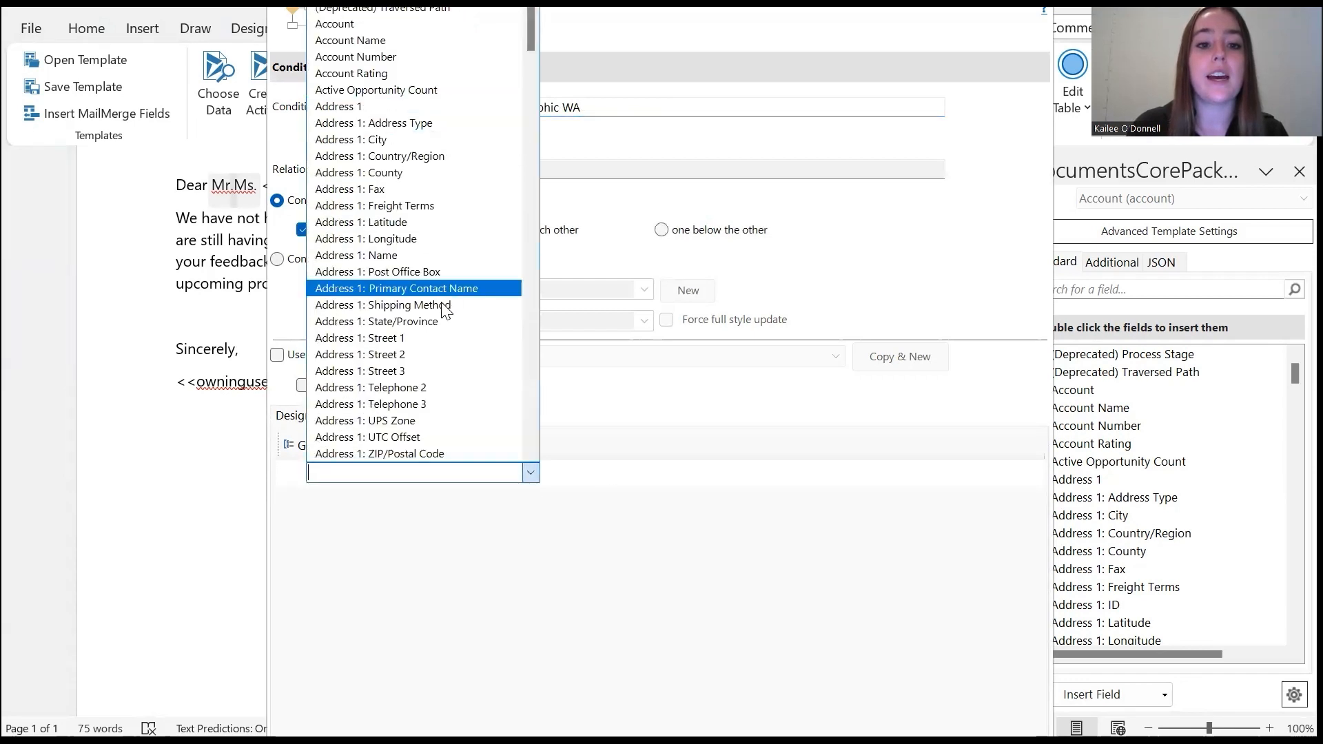
{"action": "left_click", "coordinate": [427, 323]}
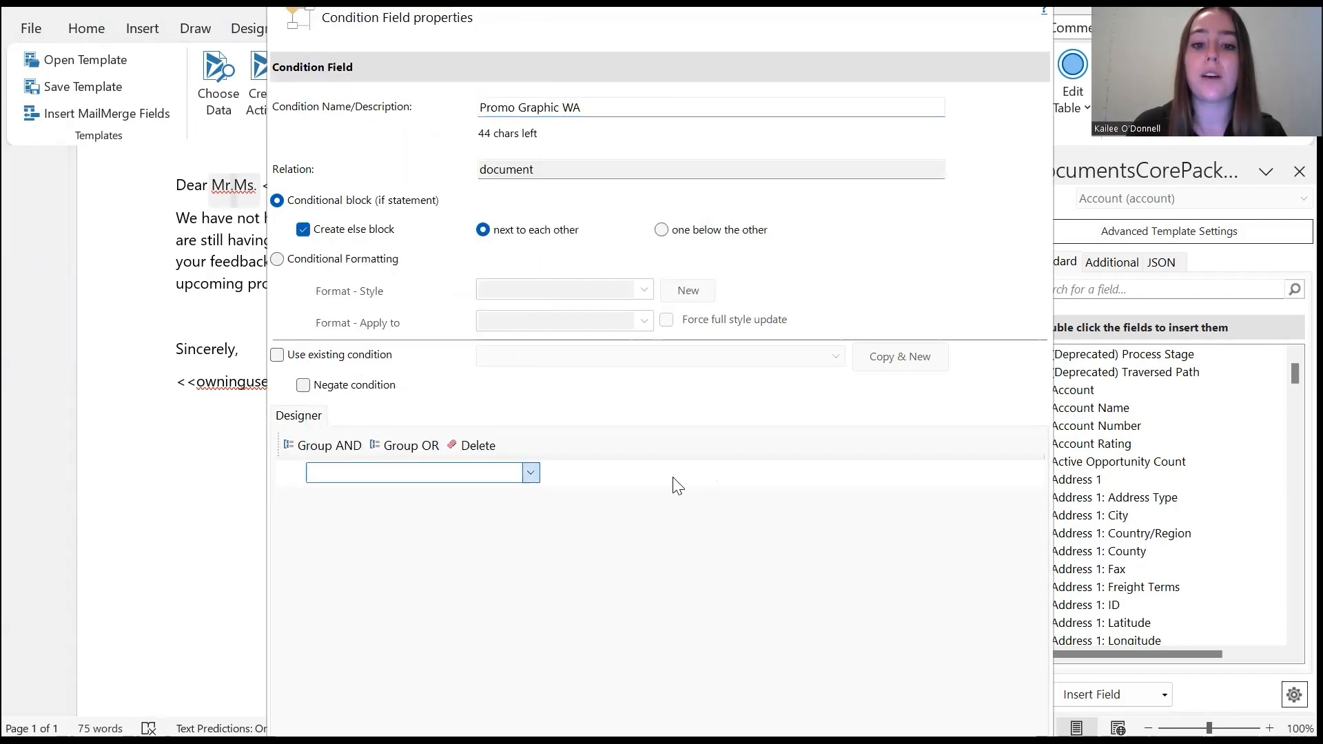
{"action": "left_click", "coordinate": [759, 478]}
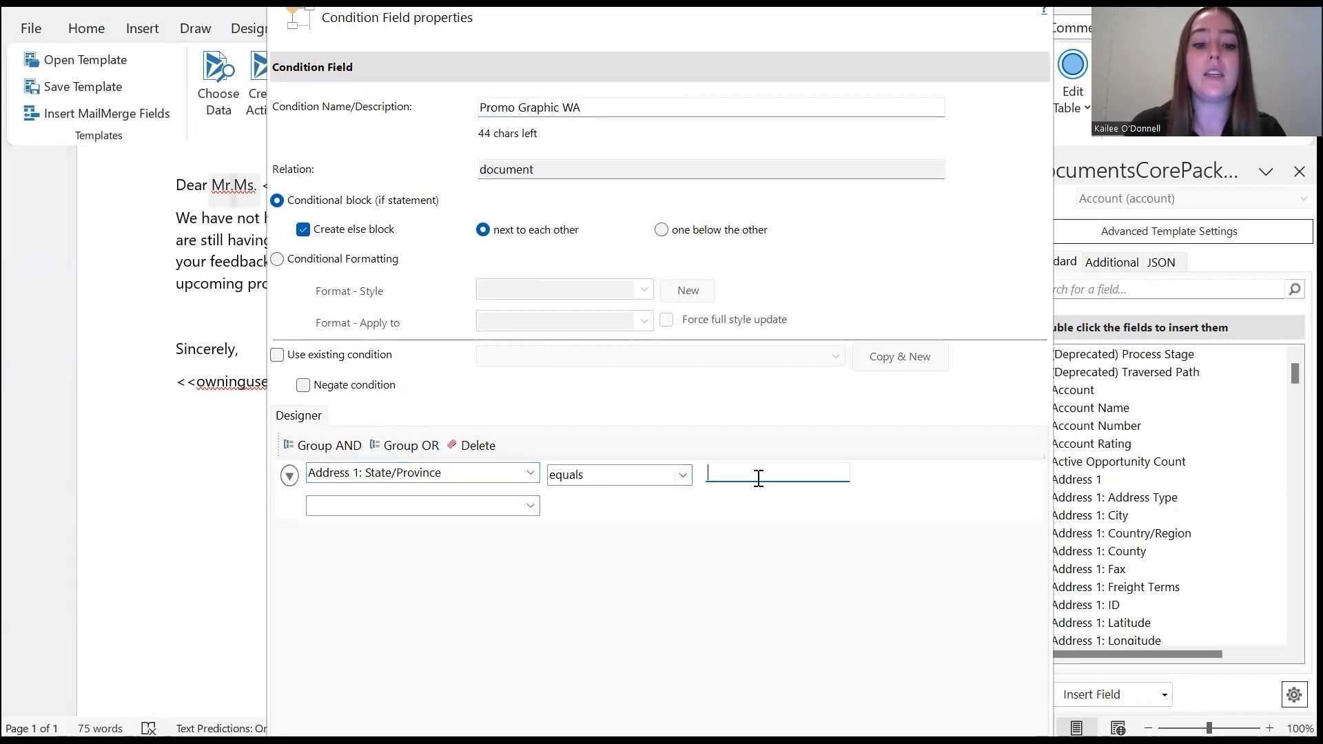
{"action": "type", "text": "WA"}
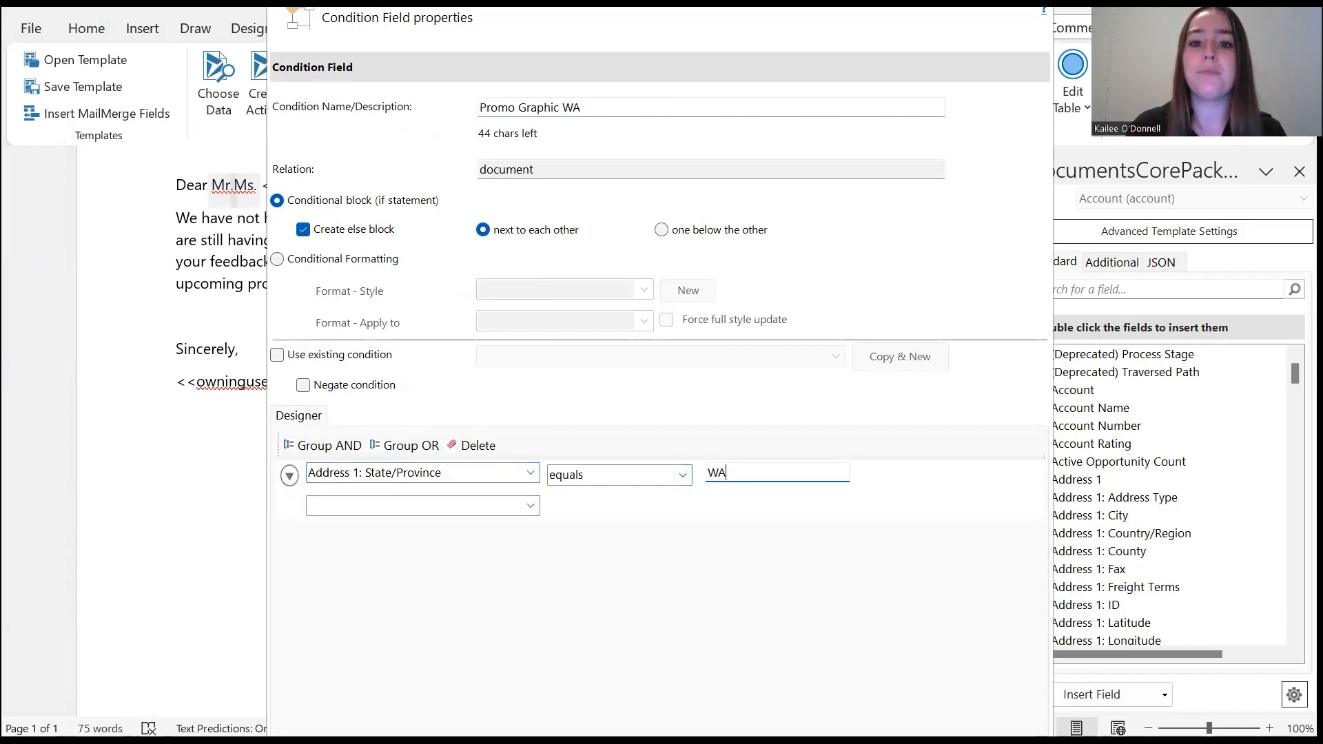
Confirm the condition field and enter "Thank you for being a loyal customer! Here is a promotion on your license renewal." as the condition-met content
{"action": "double_click", "coordinate": [1042, 10]}
{"action": "left_click", "coordinate": [1151, 716]}
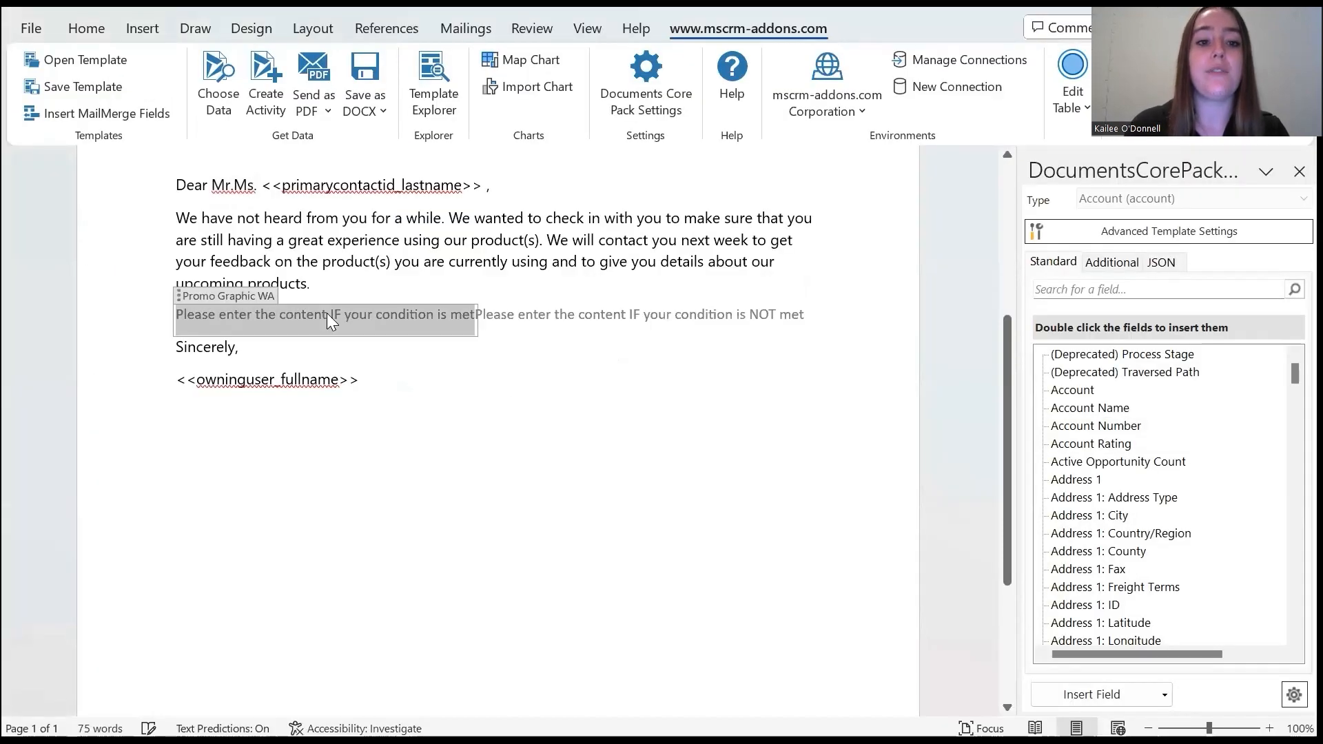
{"action": "left_click", "coordinate": [327, 317]}
{"action": "type", "text": "Thank you "}
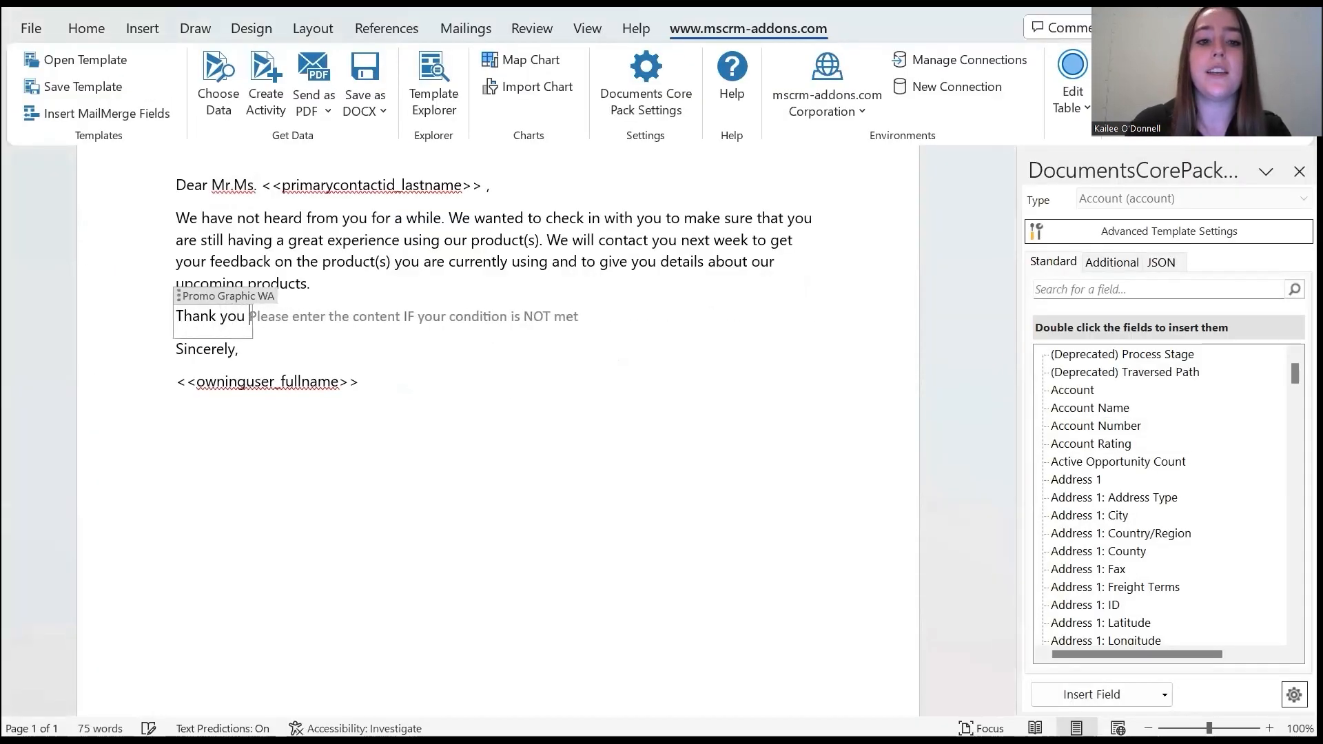
{"action": "type", "text": "for being a "}
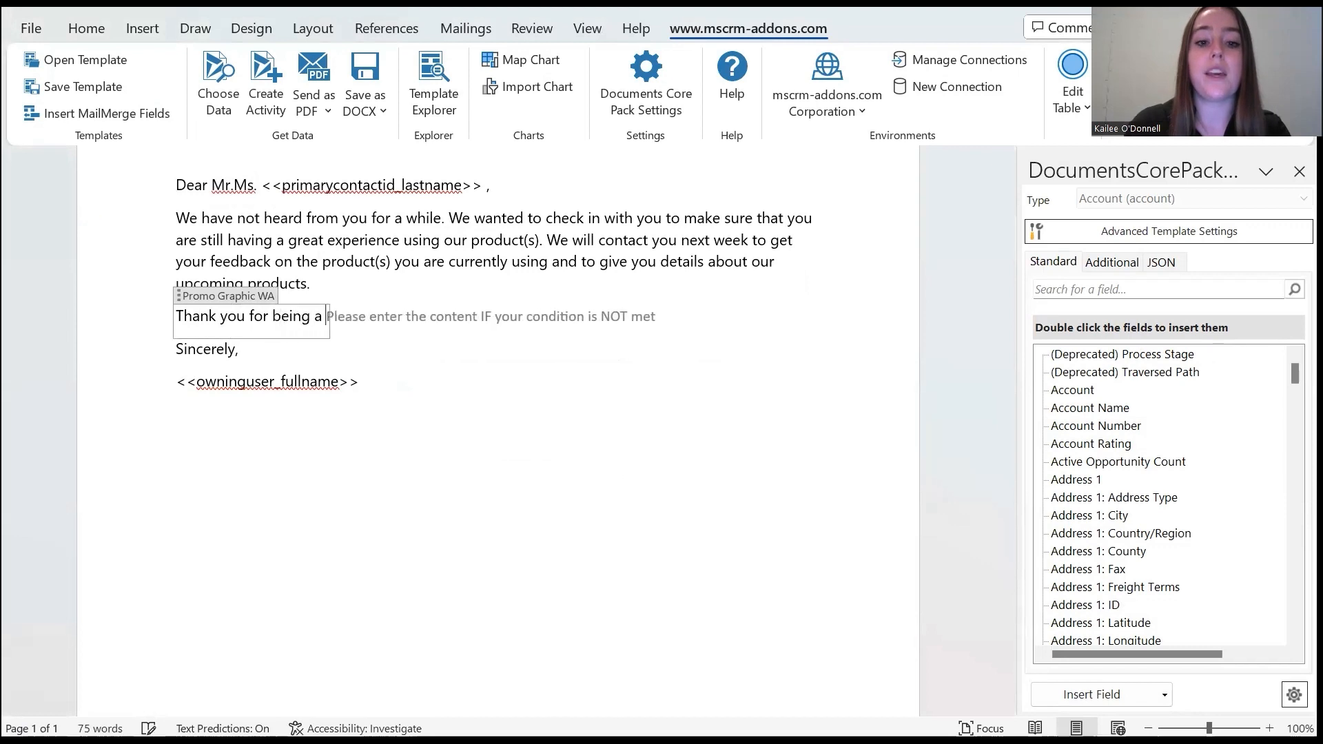
{"action": "type", "text": "loyal "}
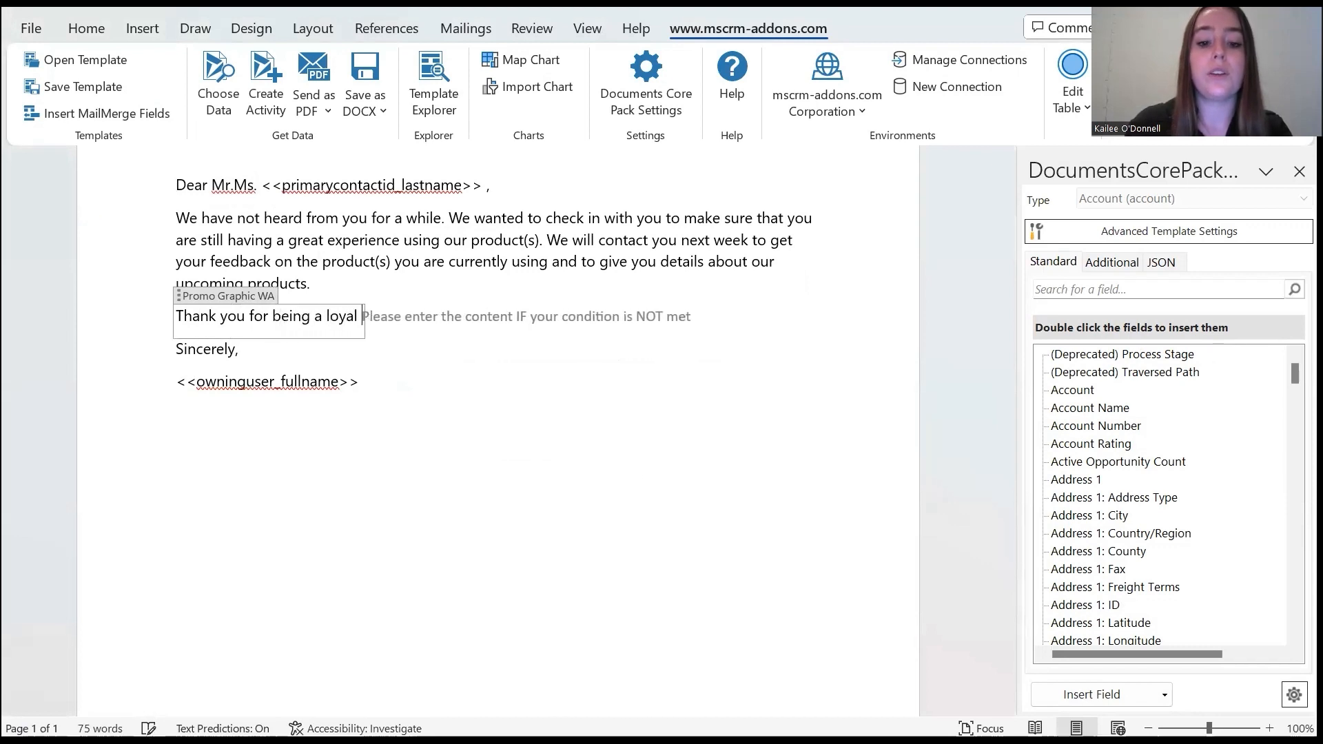
{"action": "type", "text": "customer! "}
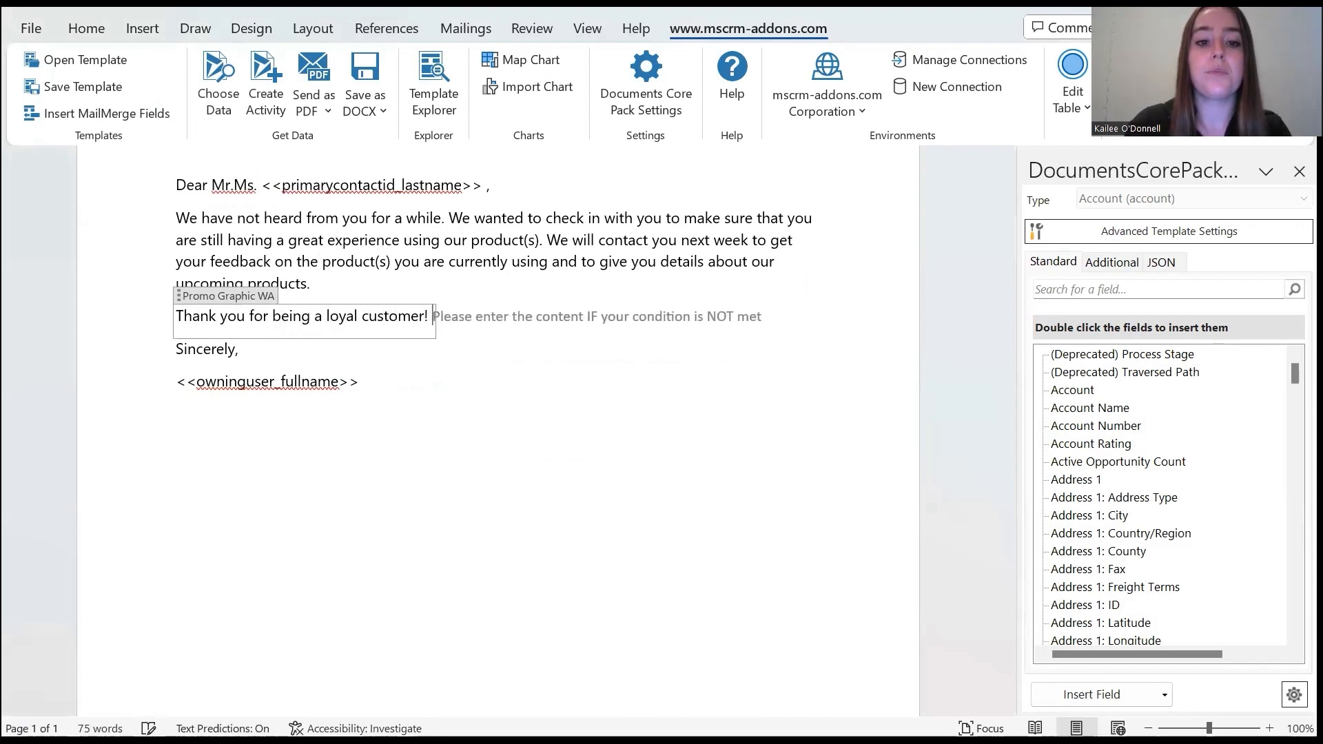
{"action": "type", "text": "Here is a "}
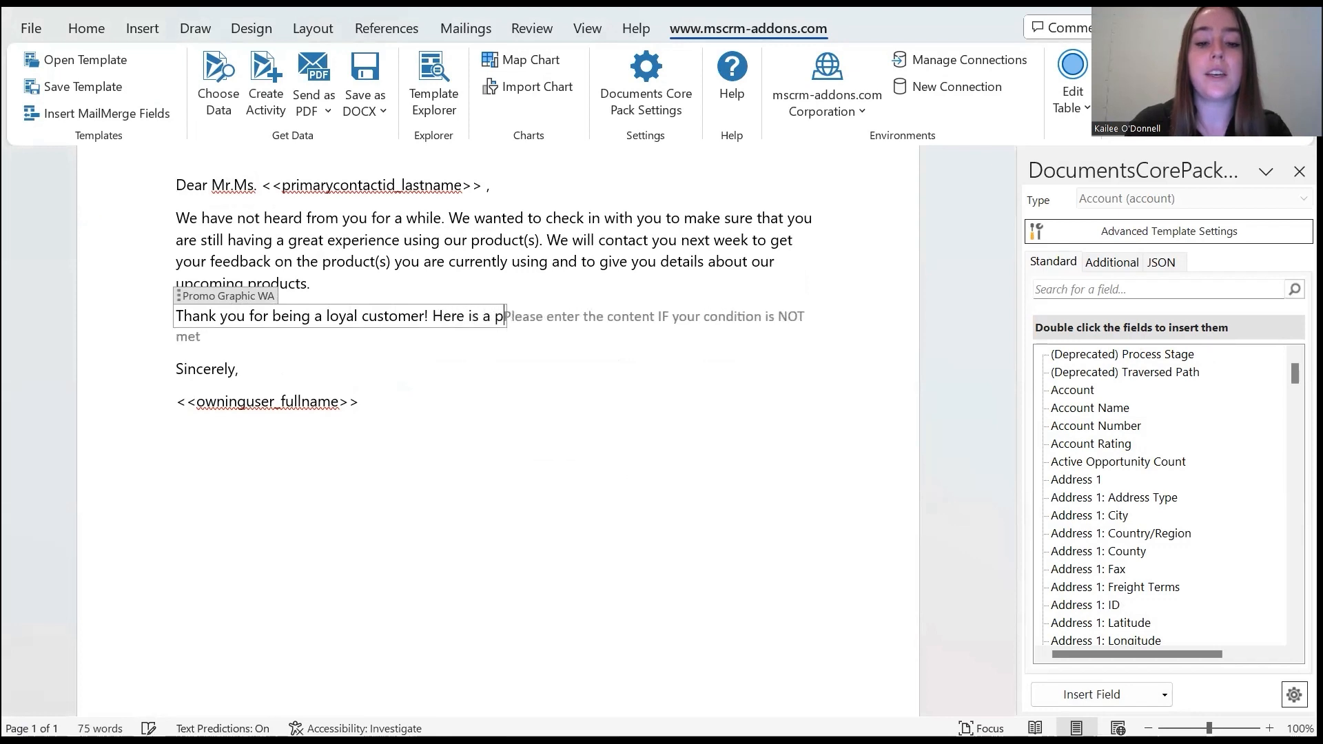
{"action": "type", "text": "promotion o"}
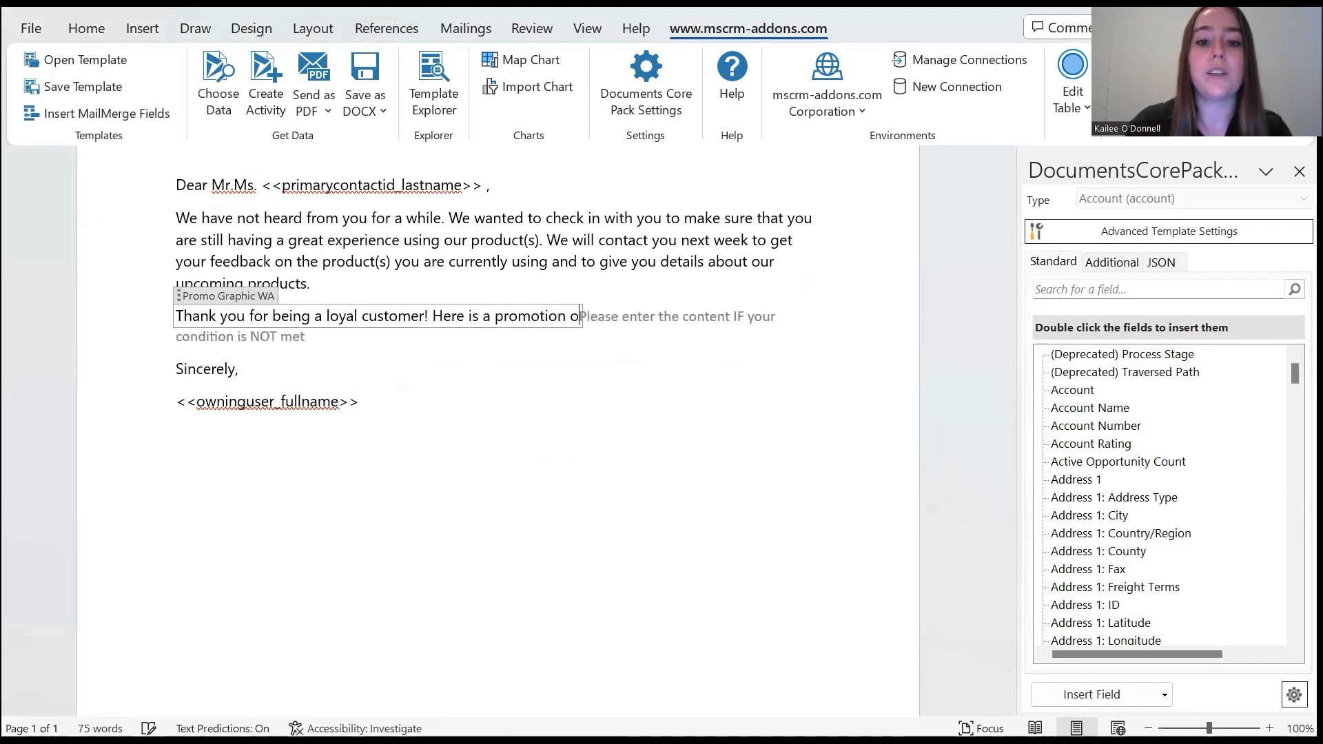
{"action": "type", "text": "n your lic"}
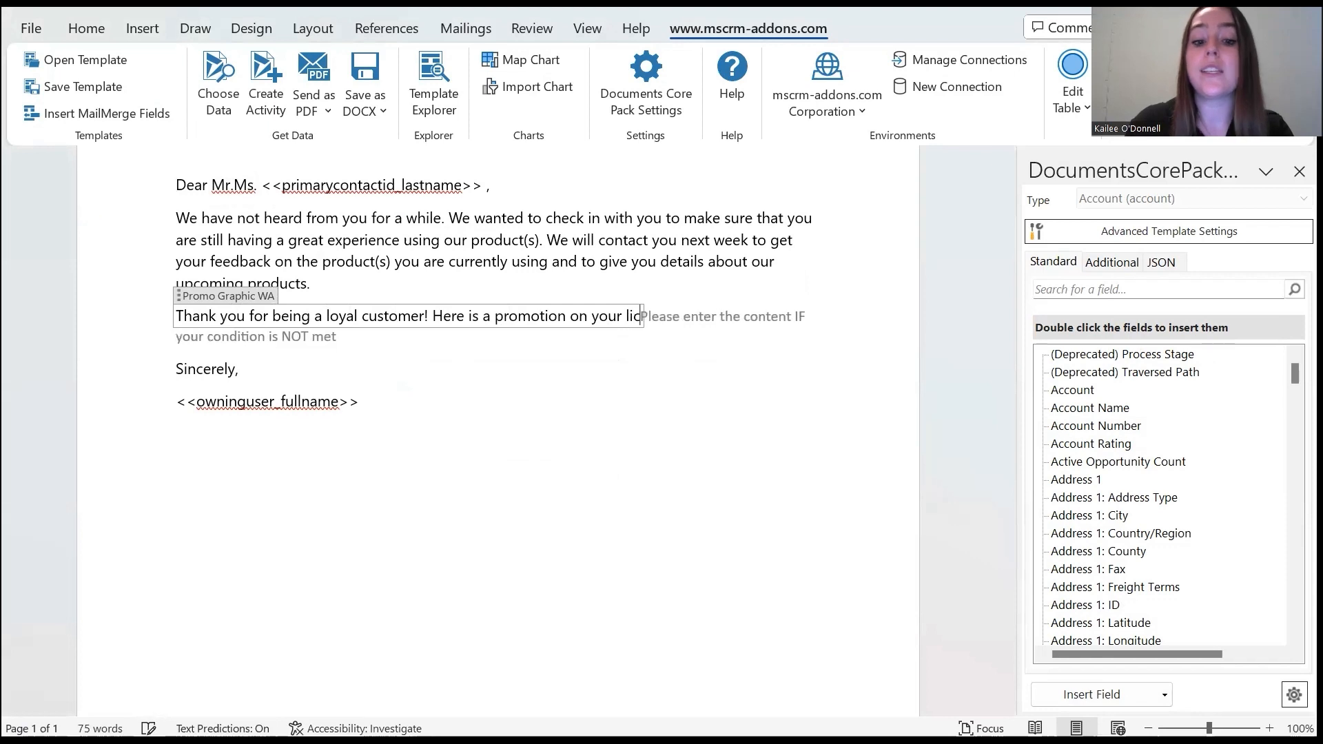
{"action": "type", "text": "ense renewal."}
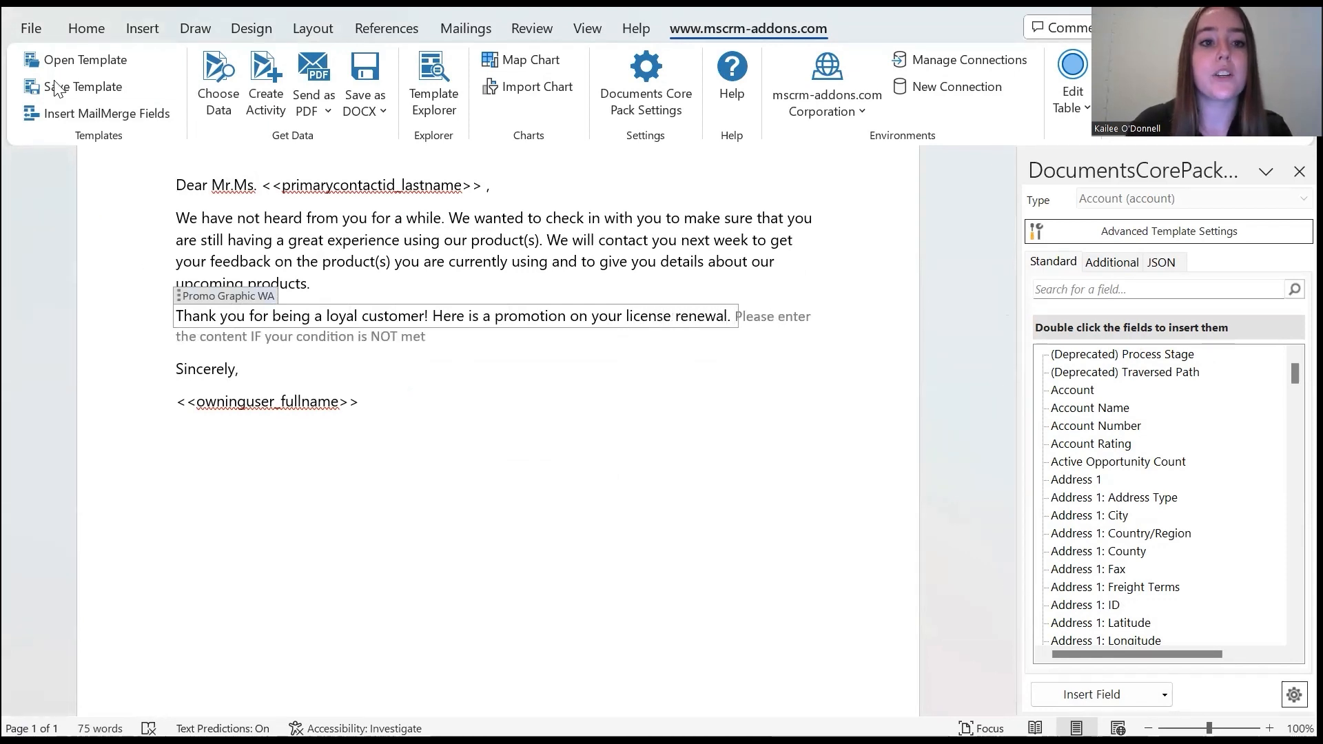
Insert the 30% off summer sale picture from this device after the promotion sentence in the condition-met content
{"action": "left_click", "coordinate": [142, 28]}
{"action": "left_click", "coordinate": [229, 121]}
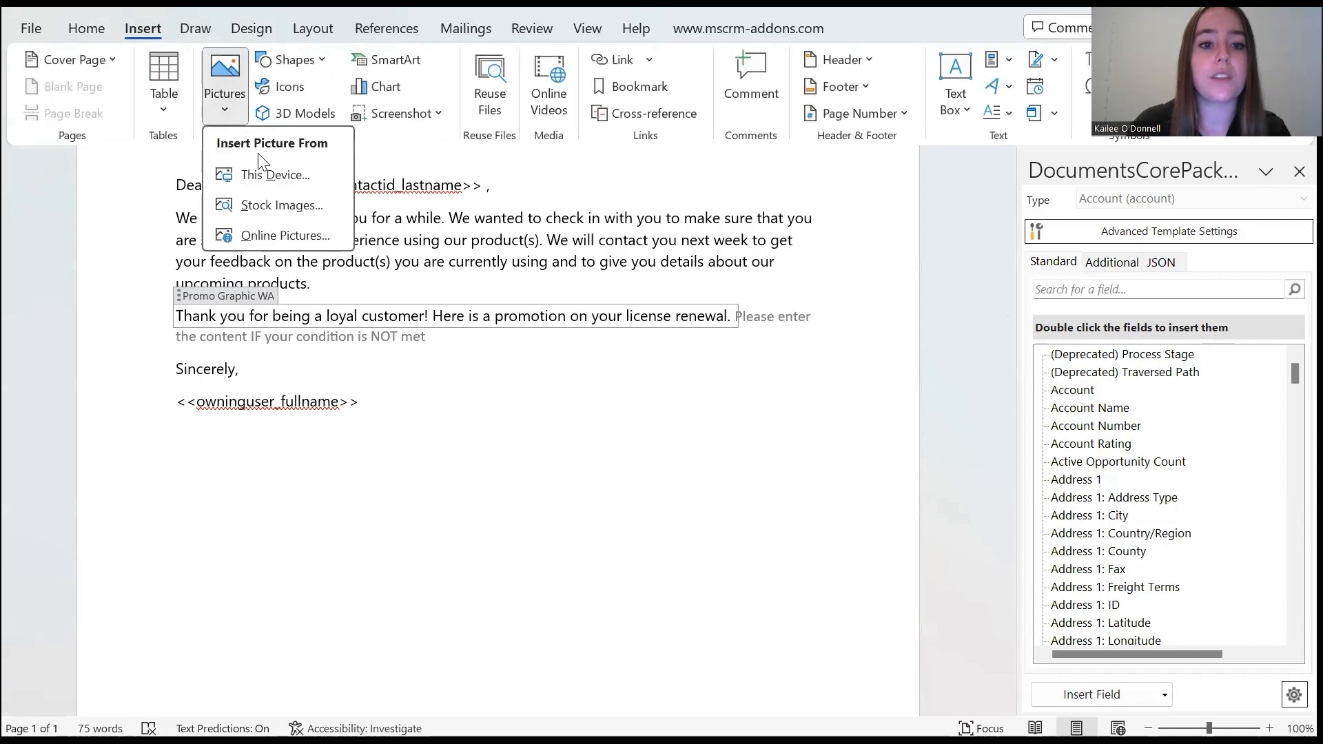
{"action": "left_click", "coordinate": [271, 177]}
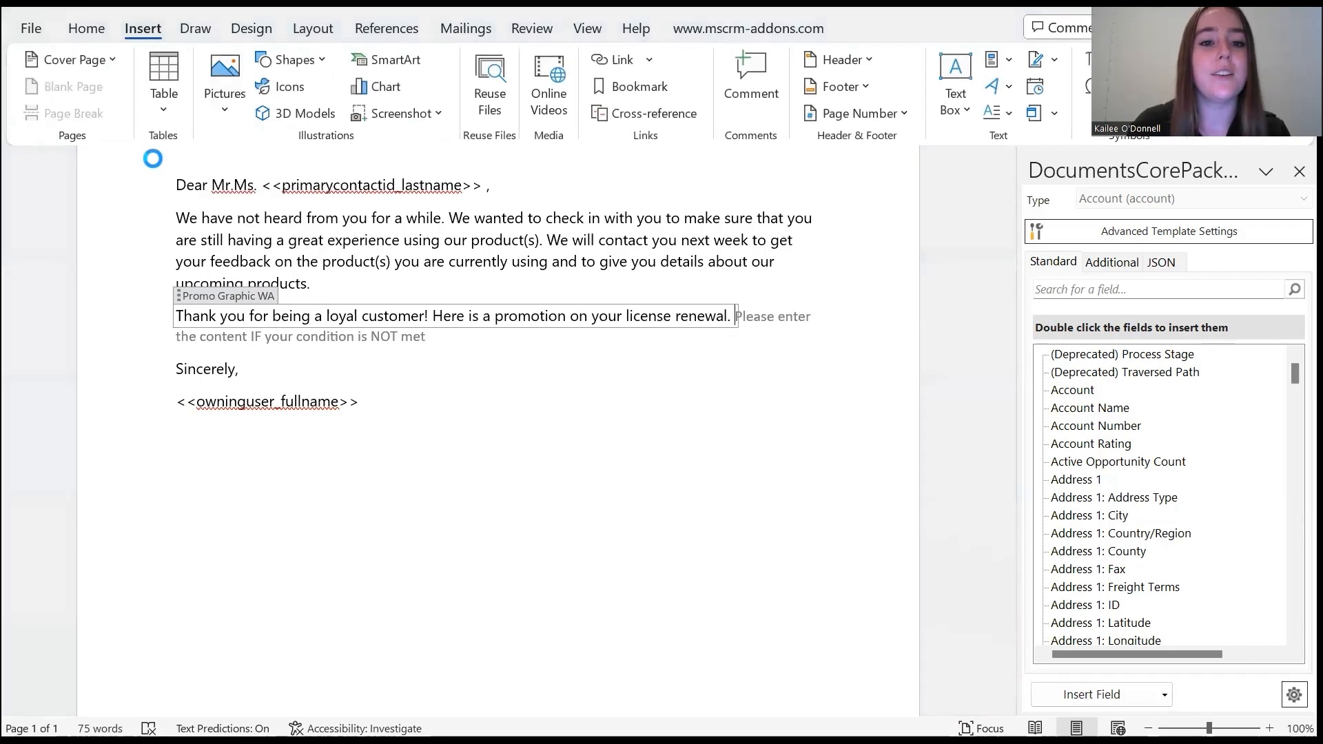
{"action": "double_click", "coordinate": [258, 153]}
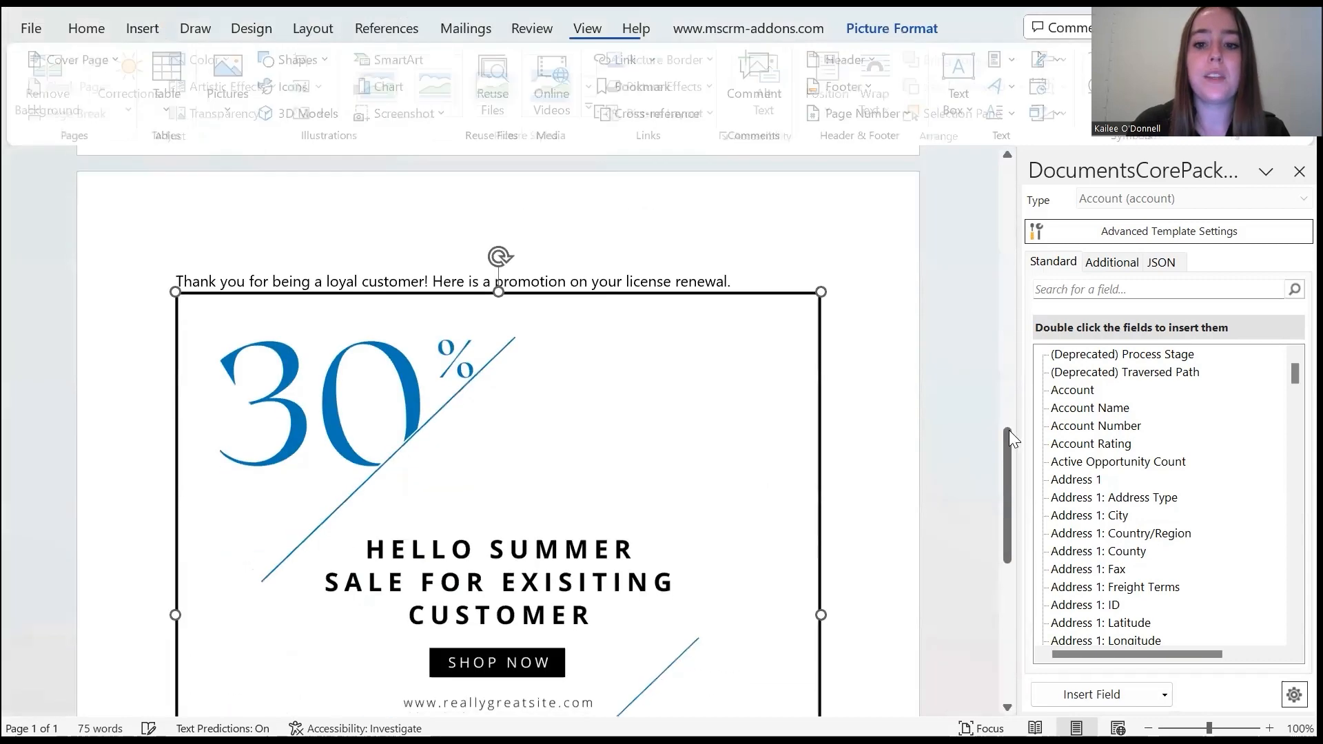
Shrink the promo picture proportionally to a bit over a quarter of the text width, keeping it beneath the promotion sentence
{"action": "left_click_drag", "start_coordinate": [1004, 446], "coordinate": [1006, 556]}
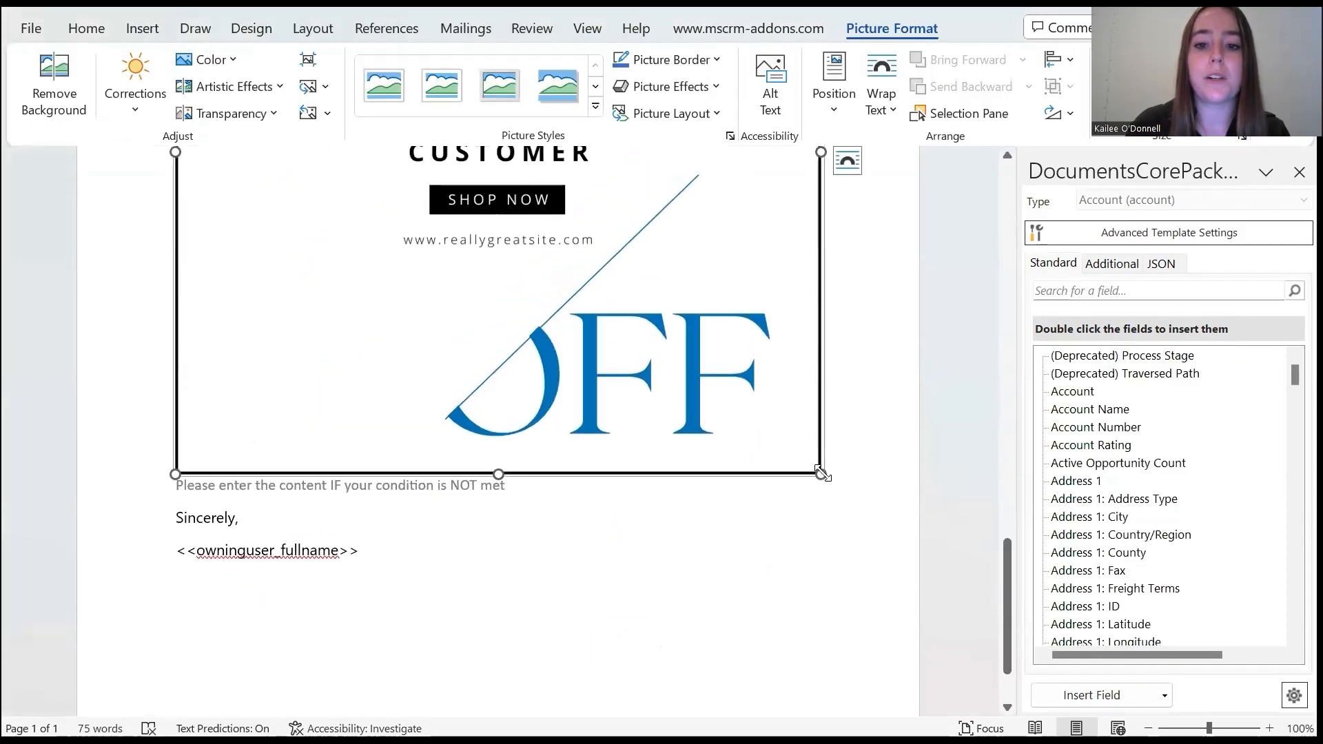
{"action": "left_click_drag", "start_coordinate": [620, 296], "coordinate": [296, 289]}
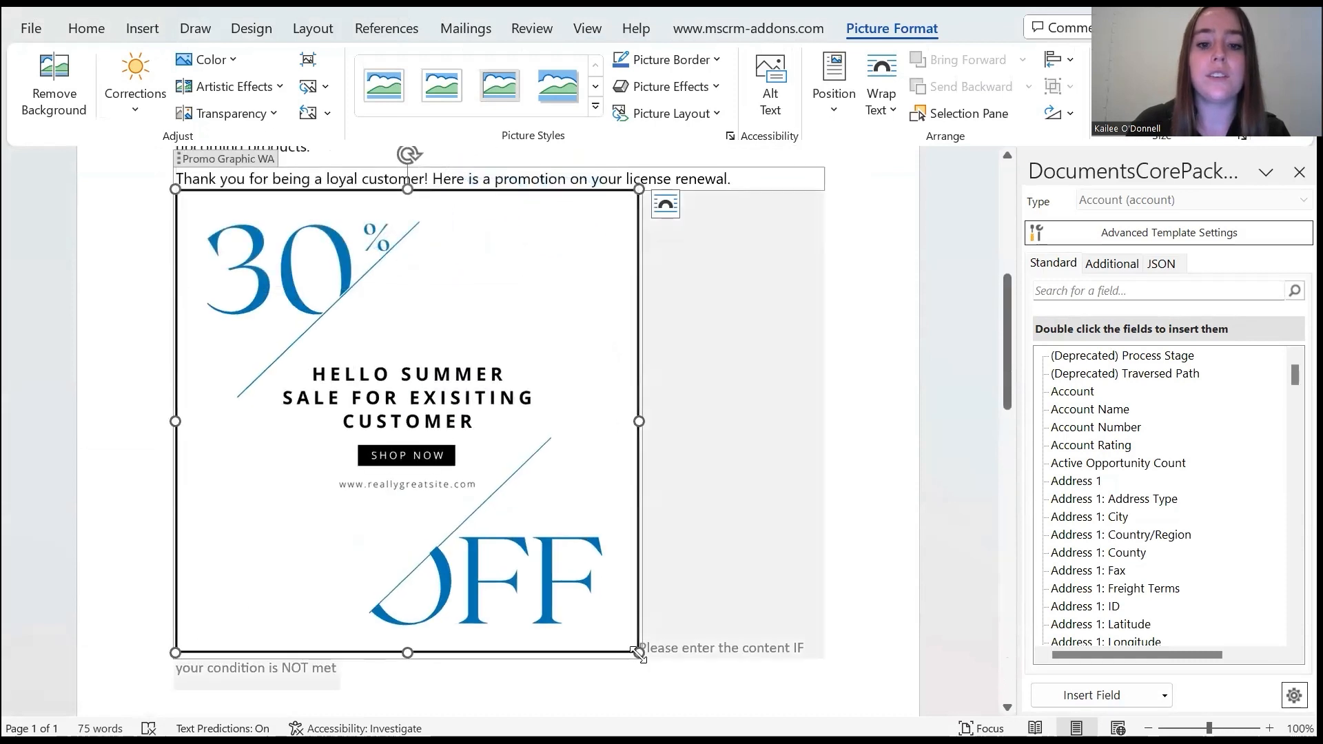
{"action": "left_click_drag", "start_coordinate": [572, 583], "coordinate": [354, 373]}
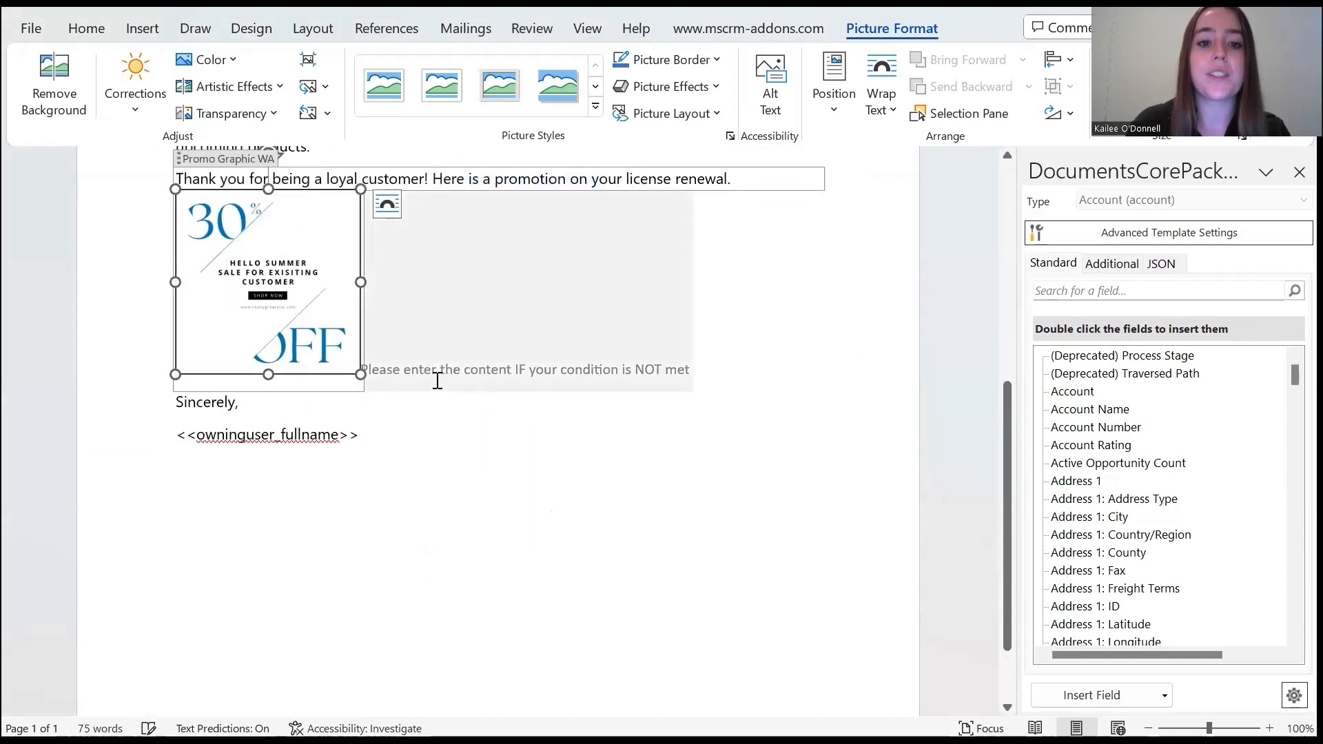
Copy "Thank you for being a loyal customer!" from the condition-met content into the placeholder for when the condition is NOT met
{"action": "left_click", "coordinate": [235, 178]}
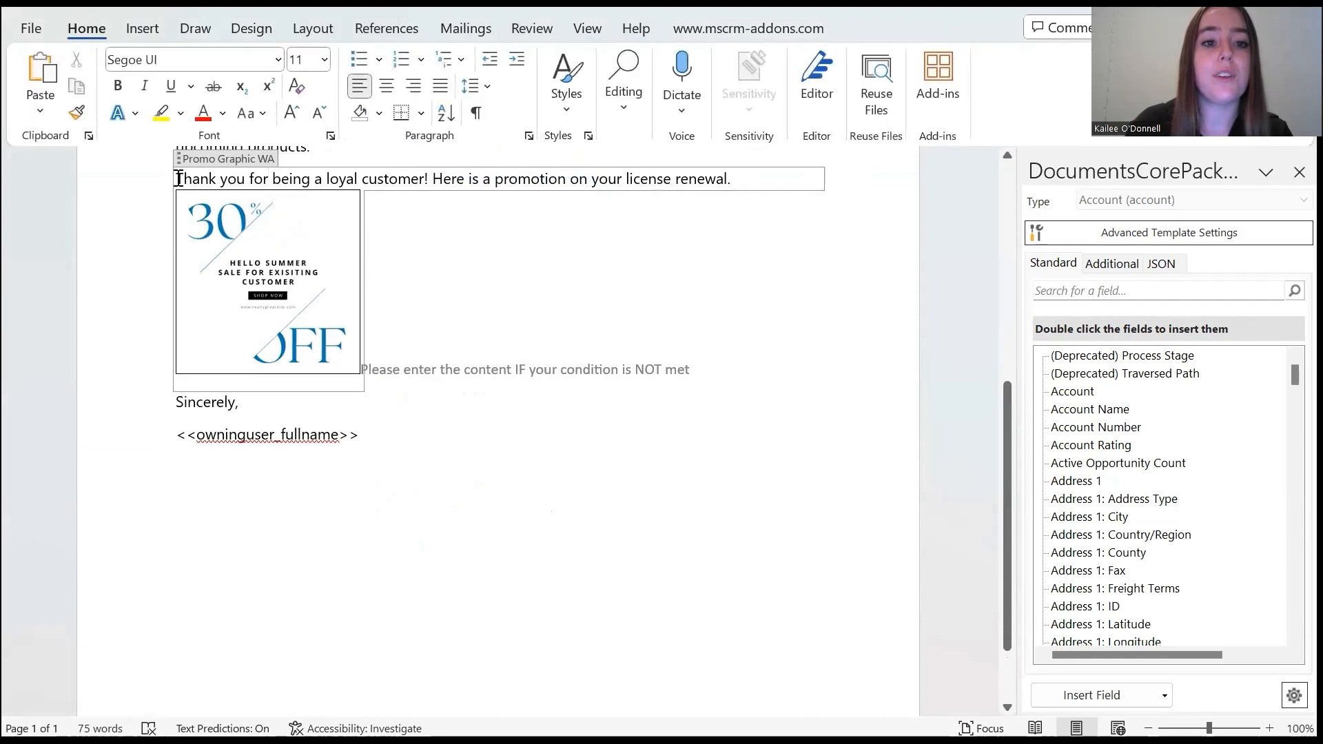
{"action": "left_click_drag", "start_coordinate": [177, 179], "coordinate": [432, 177]}
{"action": "key", "text": "ctrl+c"}
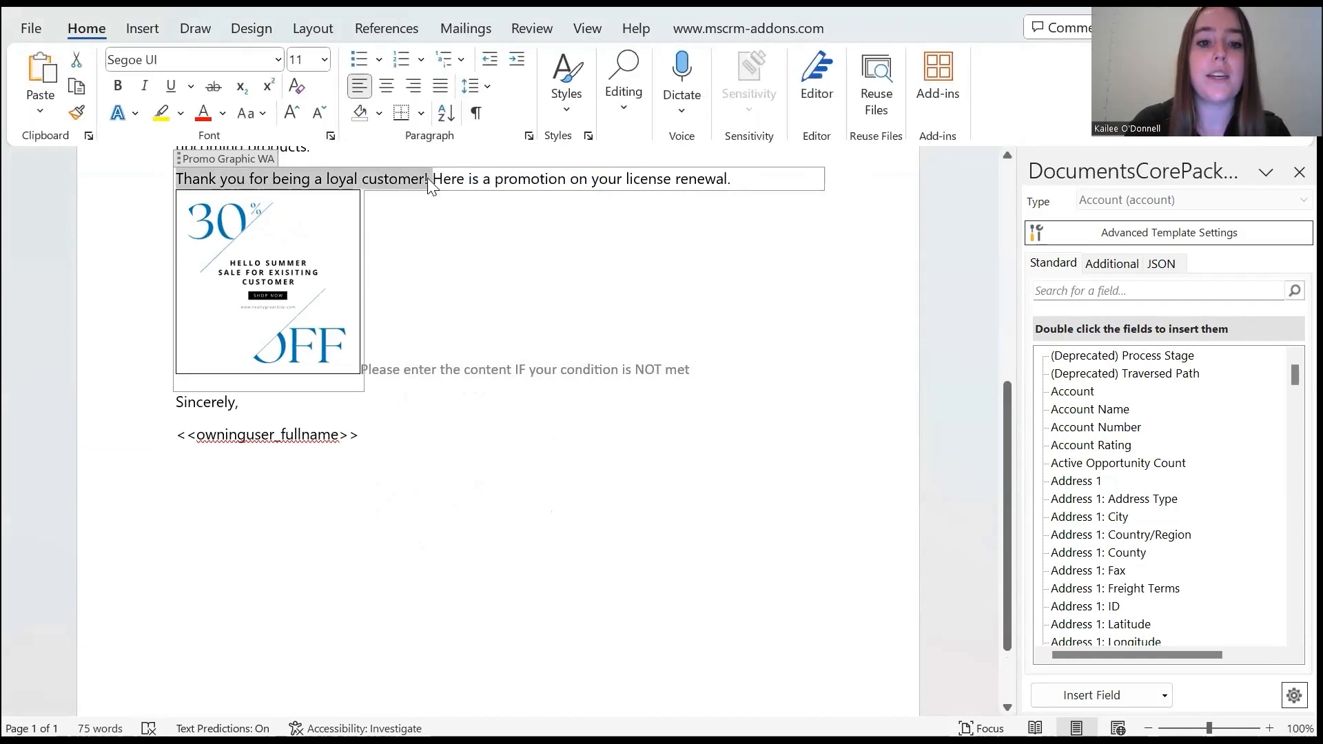
{"action": "left_click", "coordinate": [491, 361]}
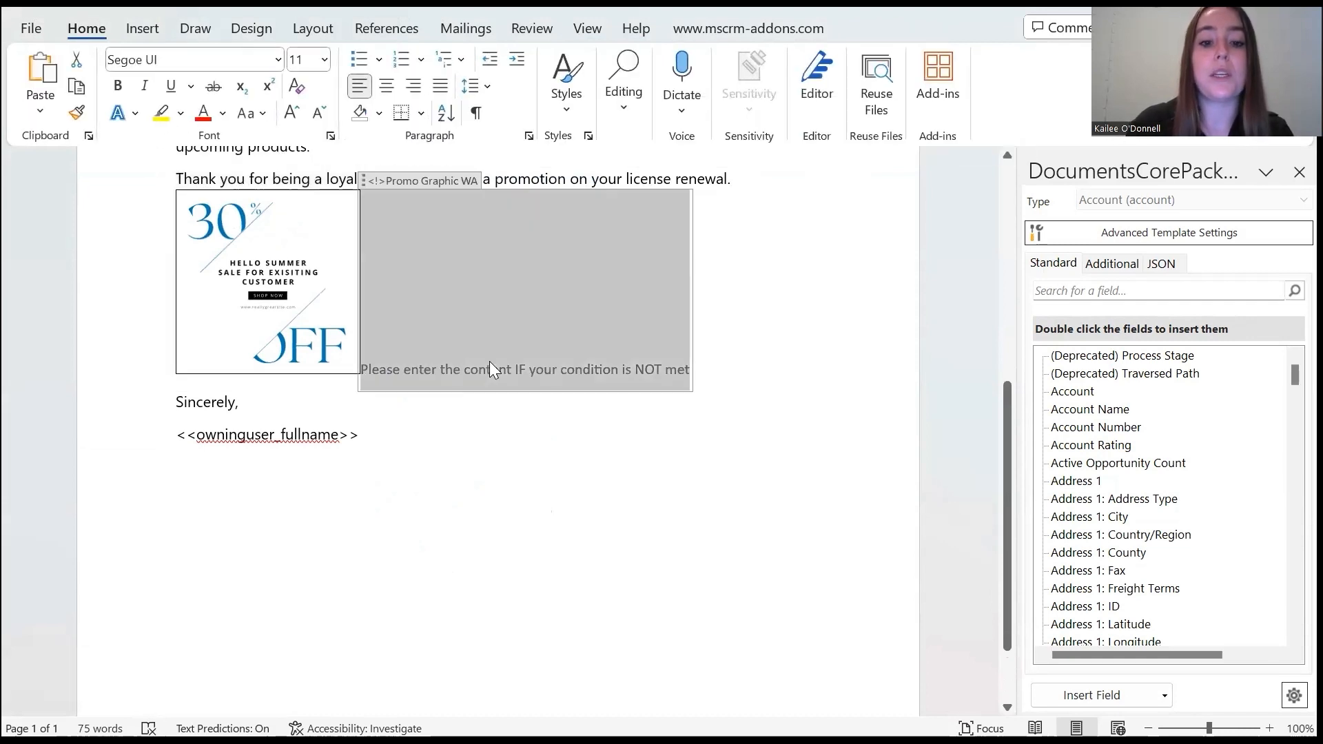
{"action": "key", "text": "ctrl+v"}
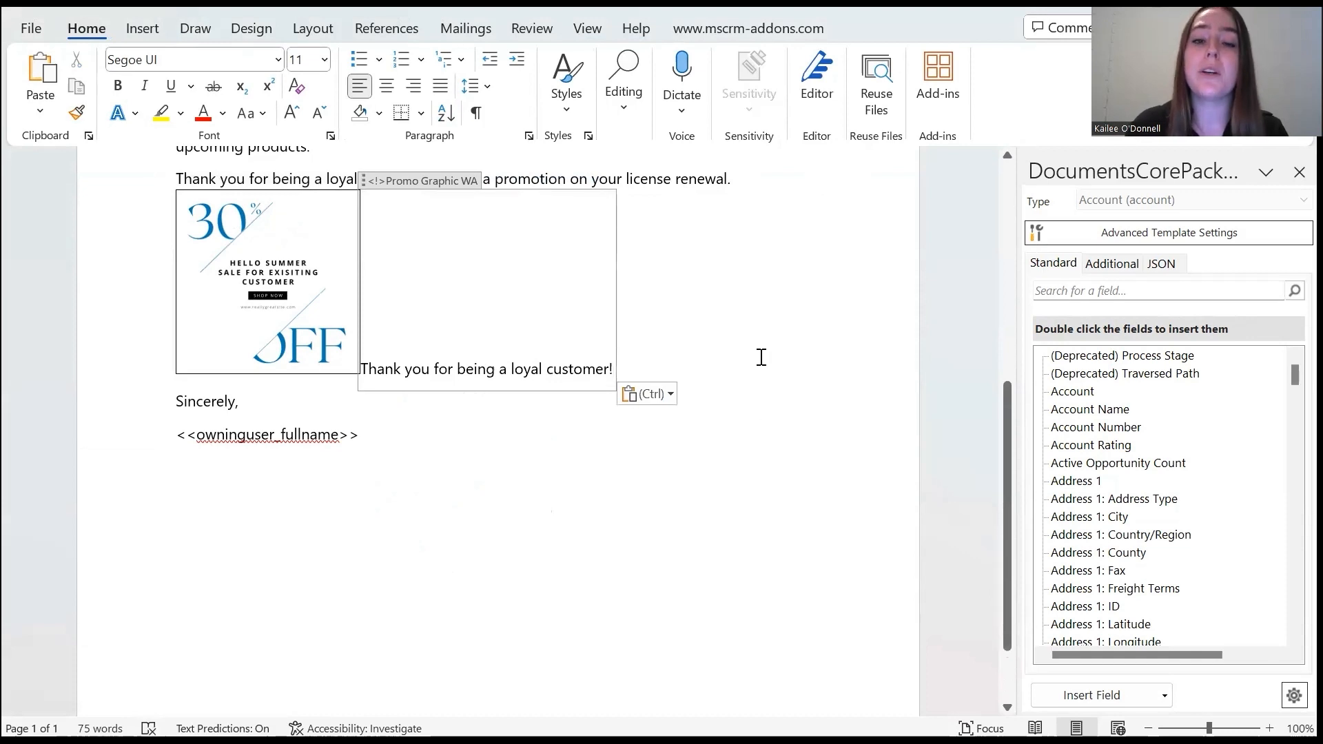
{"action": "left_click_drag", "start_coordinate": [1008, 414], "coordinate": [966, 330]}
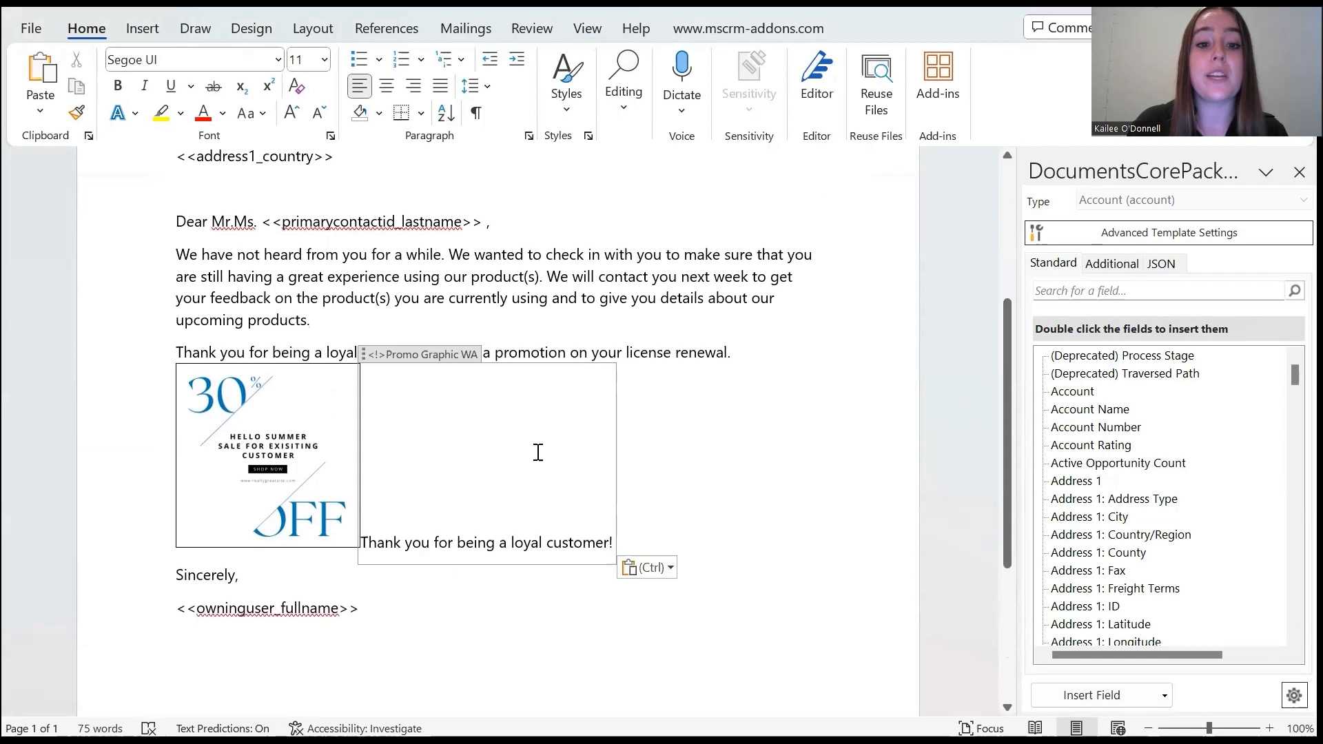
{"action": "left_click", "coordinate": [471, 603]}
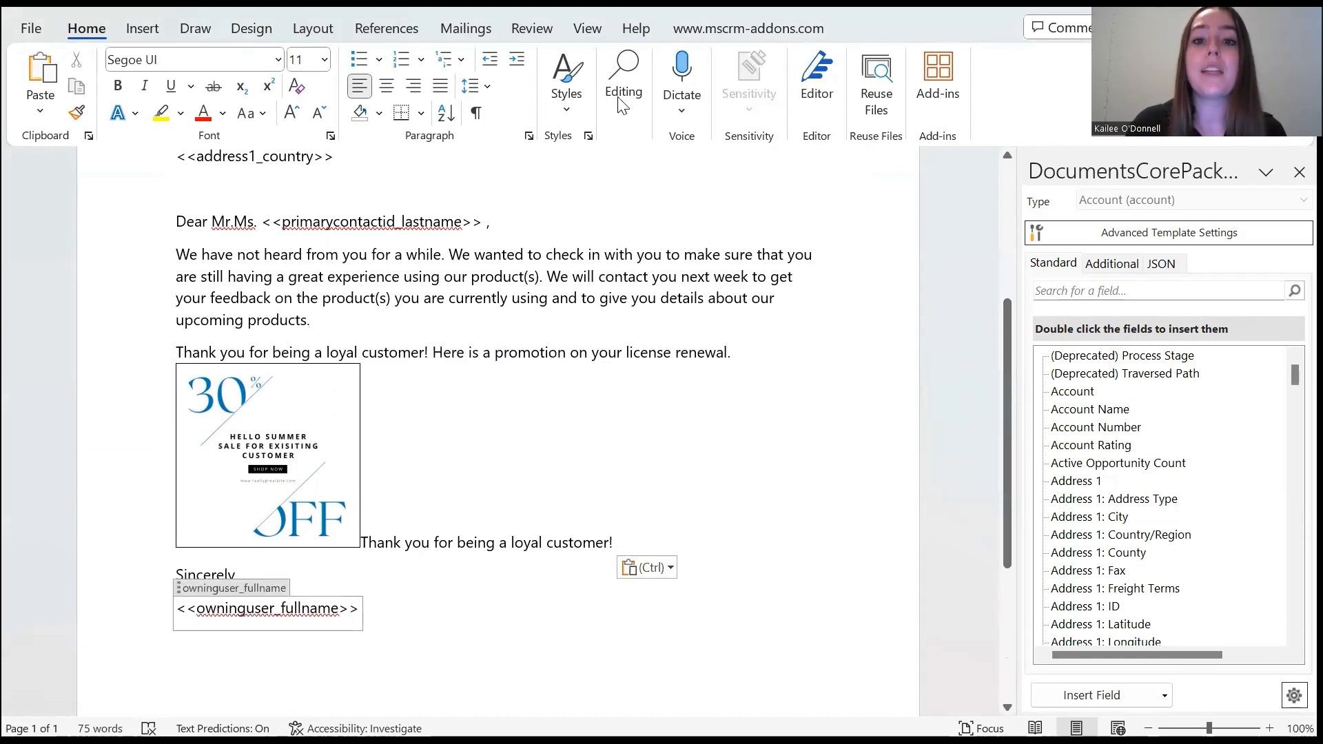
Save the template, generate a merged letter for the A. Datum Corporation account, and review its salutation and promotion section
{"action": "left_click", "coordinate": [748, 28]}
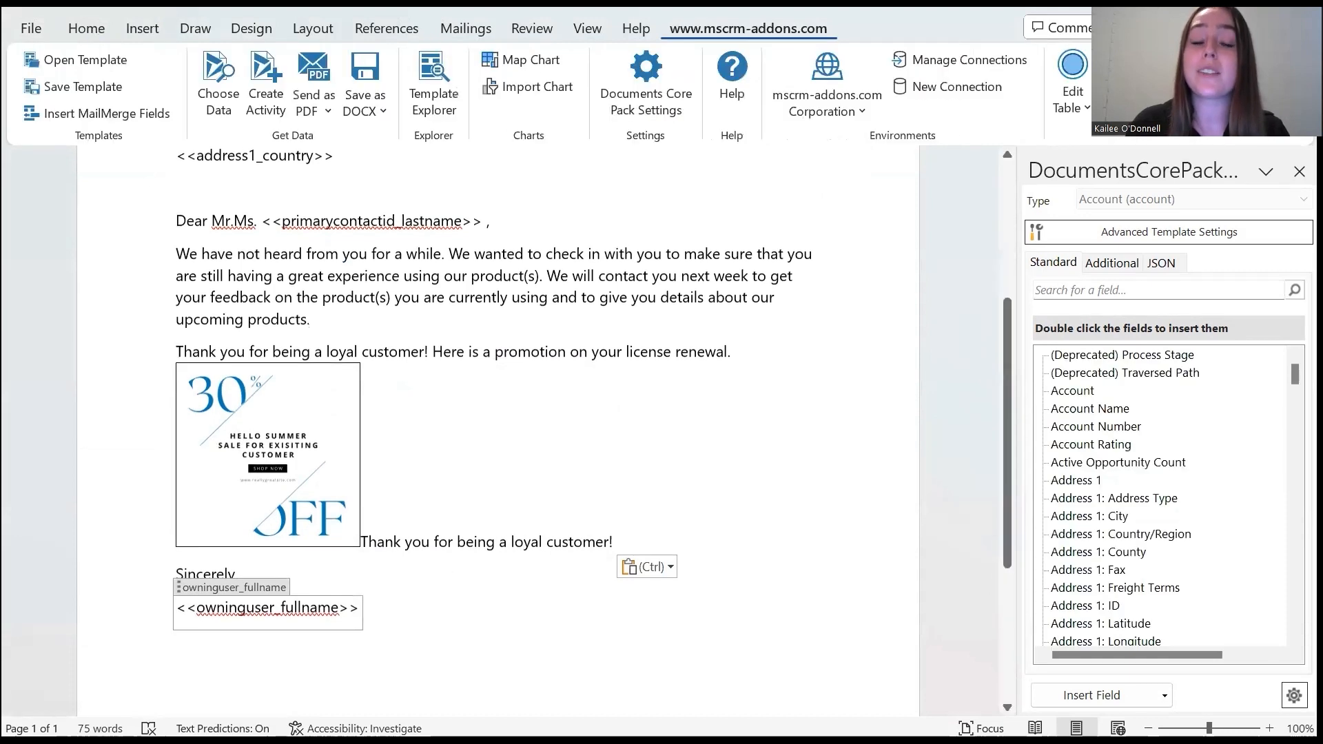
{"action": "left_click", "coordinate": [210, 91]}
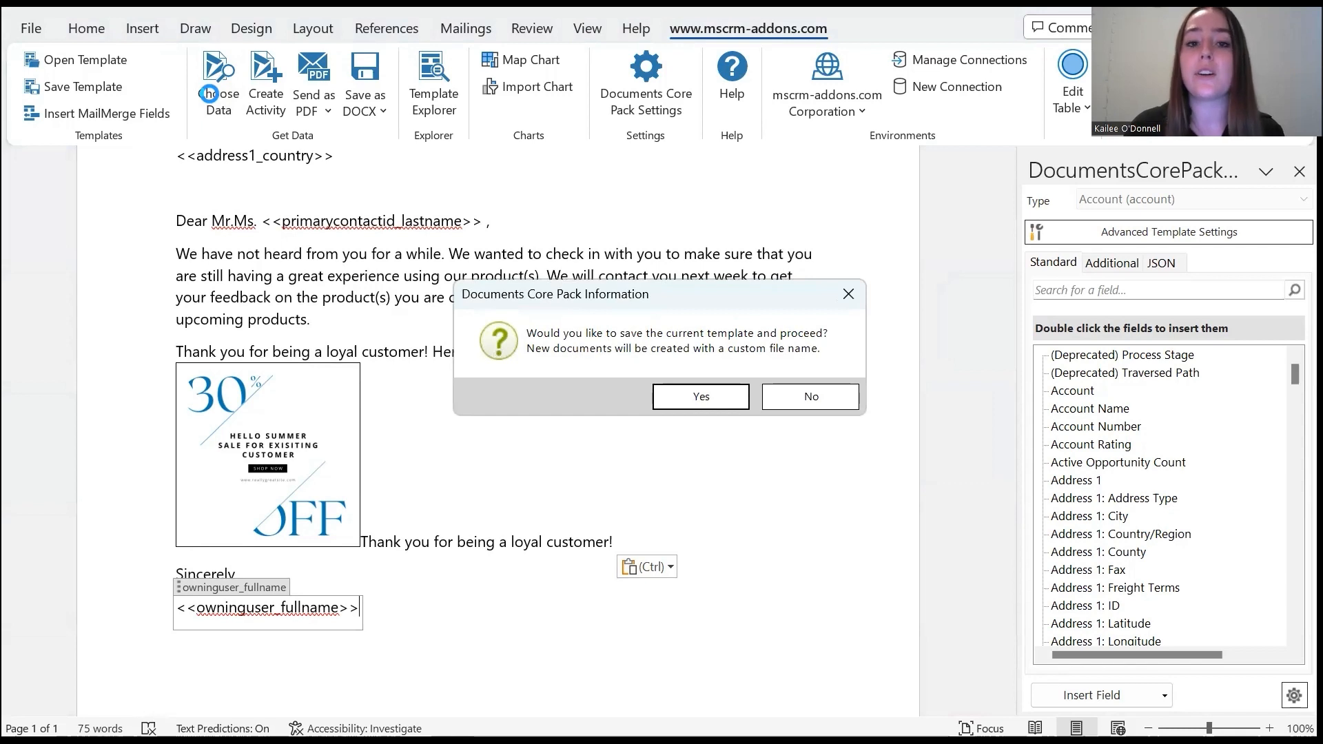
{"action": "left_click", "coordinate": [685, 398]}
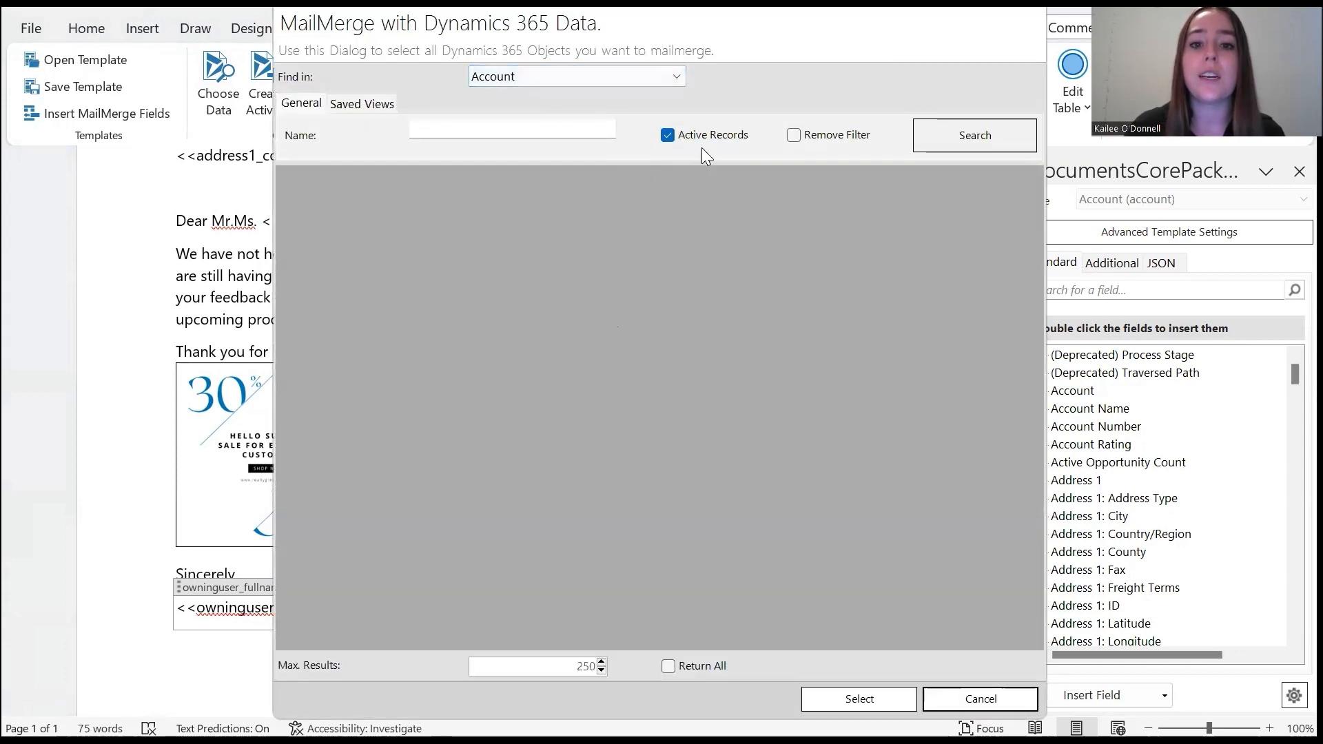
{"action": "left_click", "coordinate": [977, 135]}
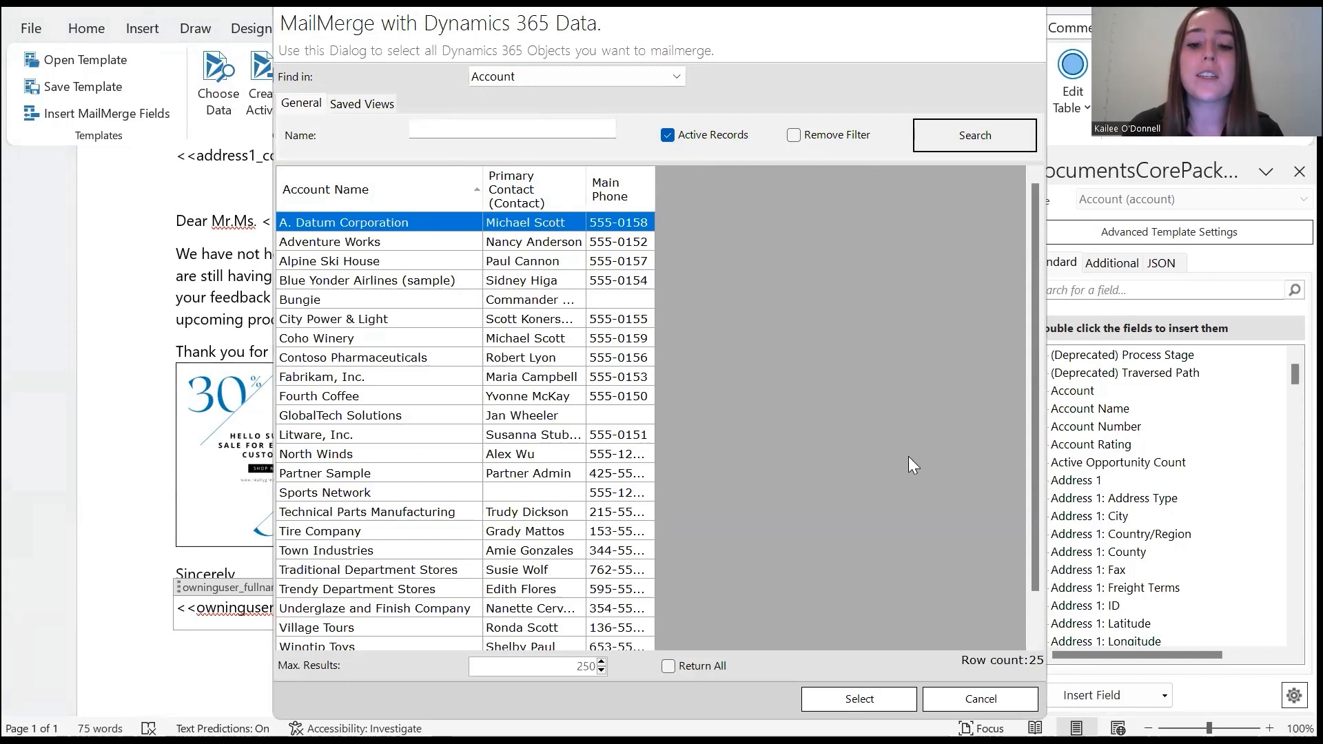
{"action": "left_click", "coordinate": [850, 701]}
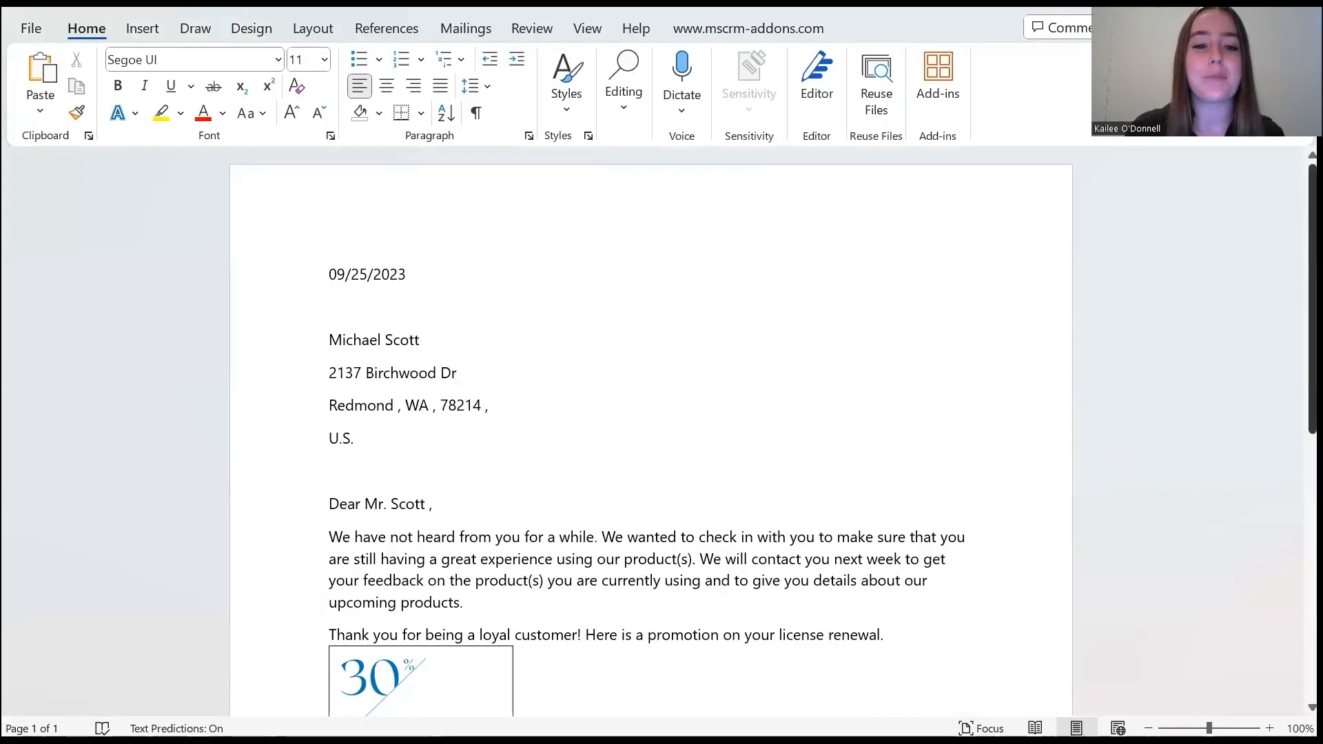
{"action": "scroll", "coordinate": [475, 266], "scroll_direction": "down", "scroll_amount": 1}
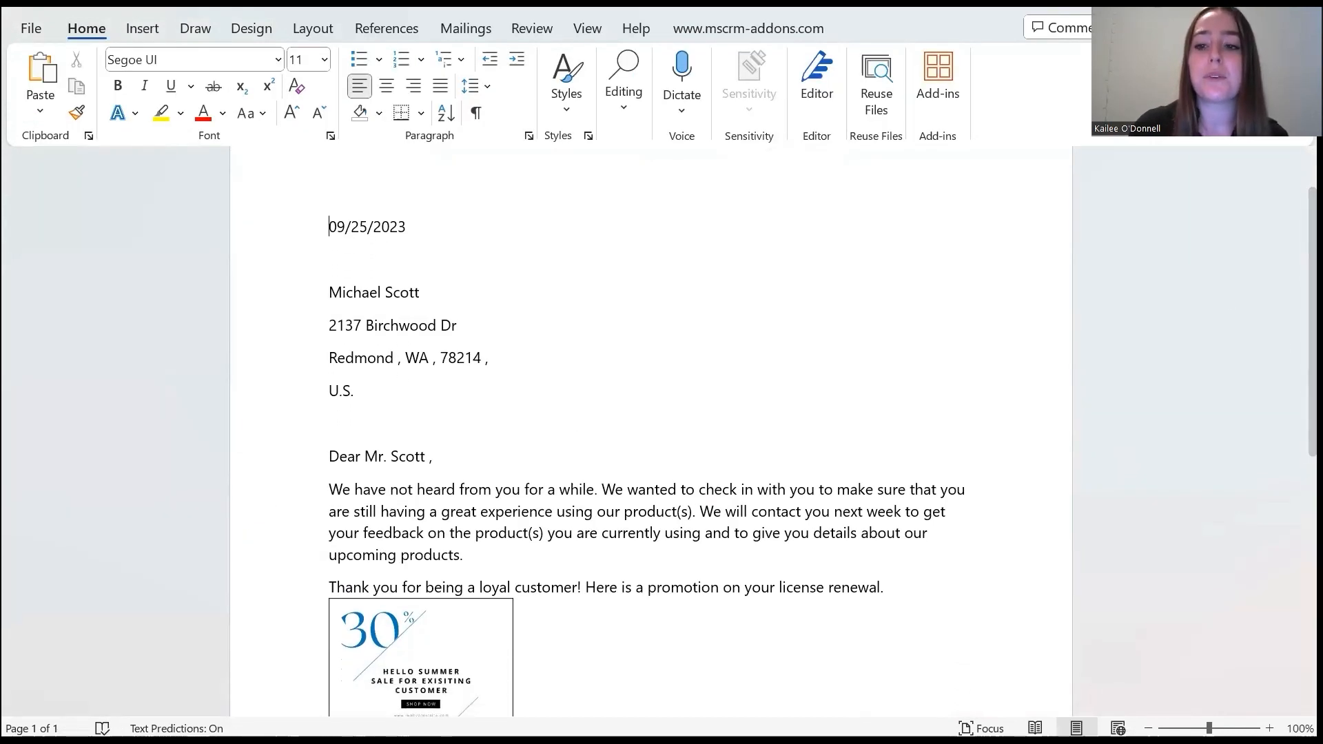
{"action": "scroll", "coordinate": [649, 407], "scroll_direction": "down", "scroll_amount": 4}
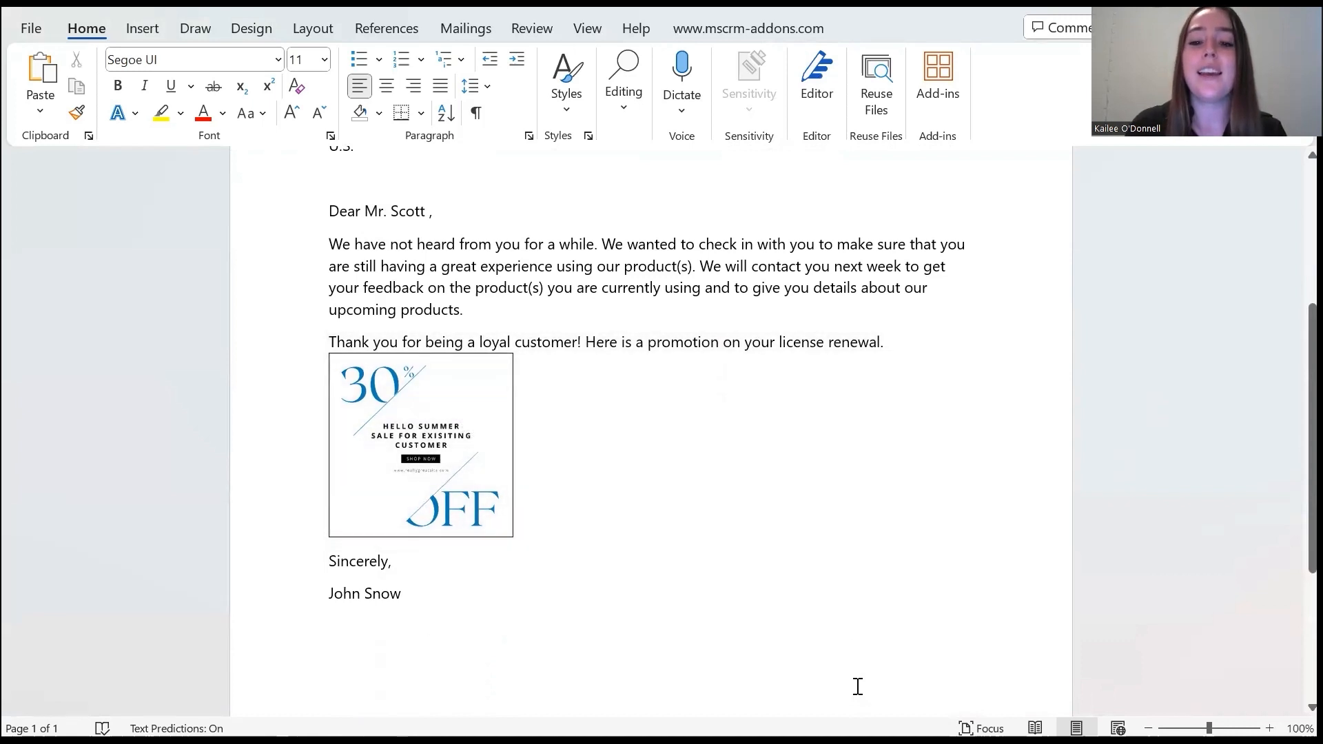
Return to the template, generate a merged letter for the Adventure Works account, and review its salutation and closing content
{"action": "mouse_move", "coordinate": [839, 742]}
{"action": "left_click", "coordinate": [755, 697]}
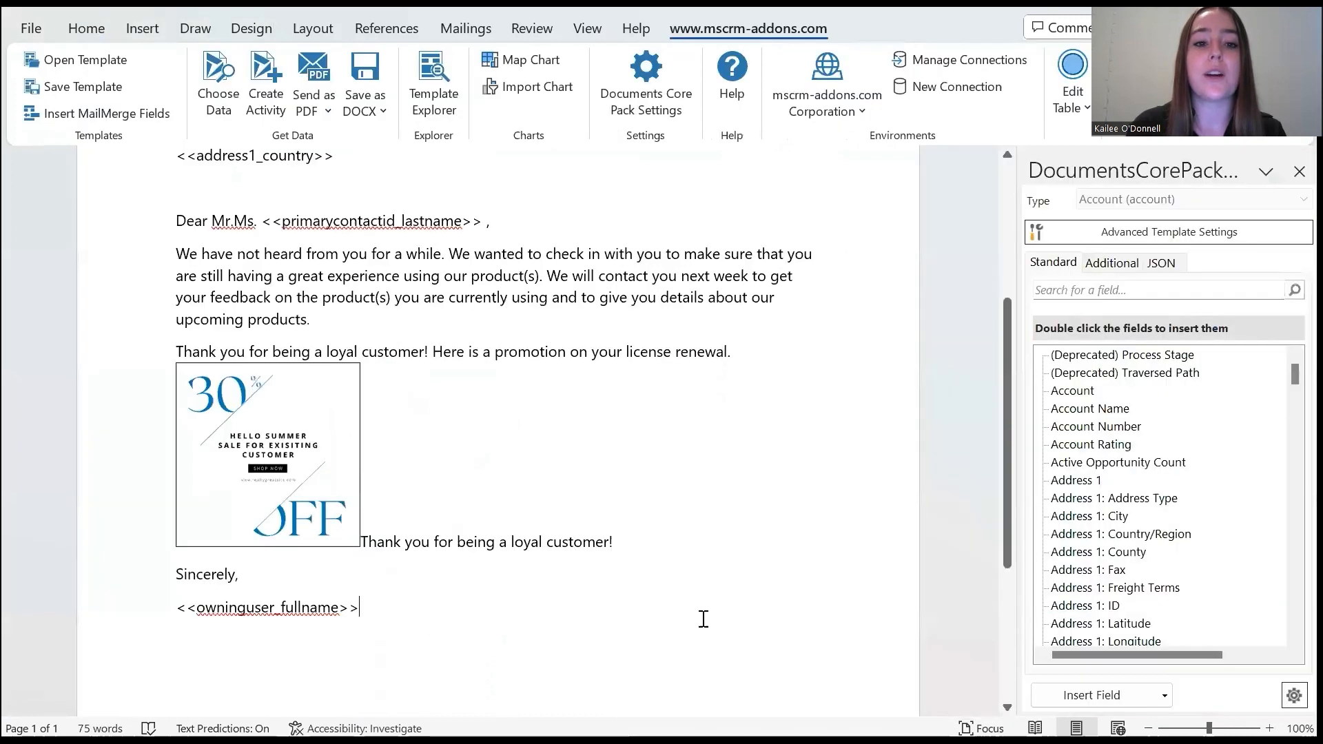
{"action": "left_click_drag", "start_coordinate": [1004, 339], "coordinate": [1002, 257]}
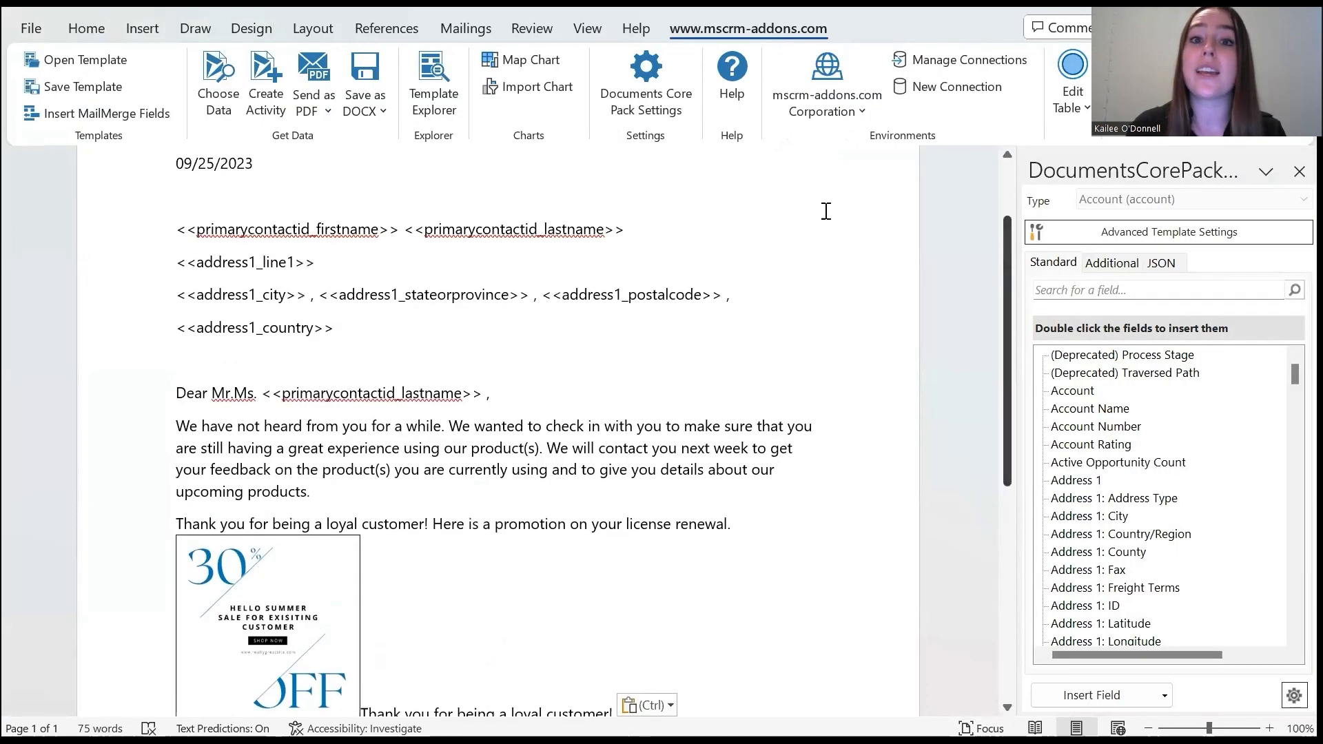
{"action": "left_click", "coordinate": [217, 110]}
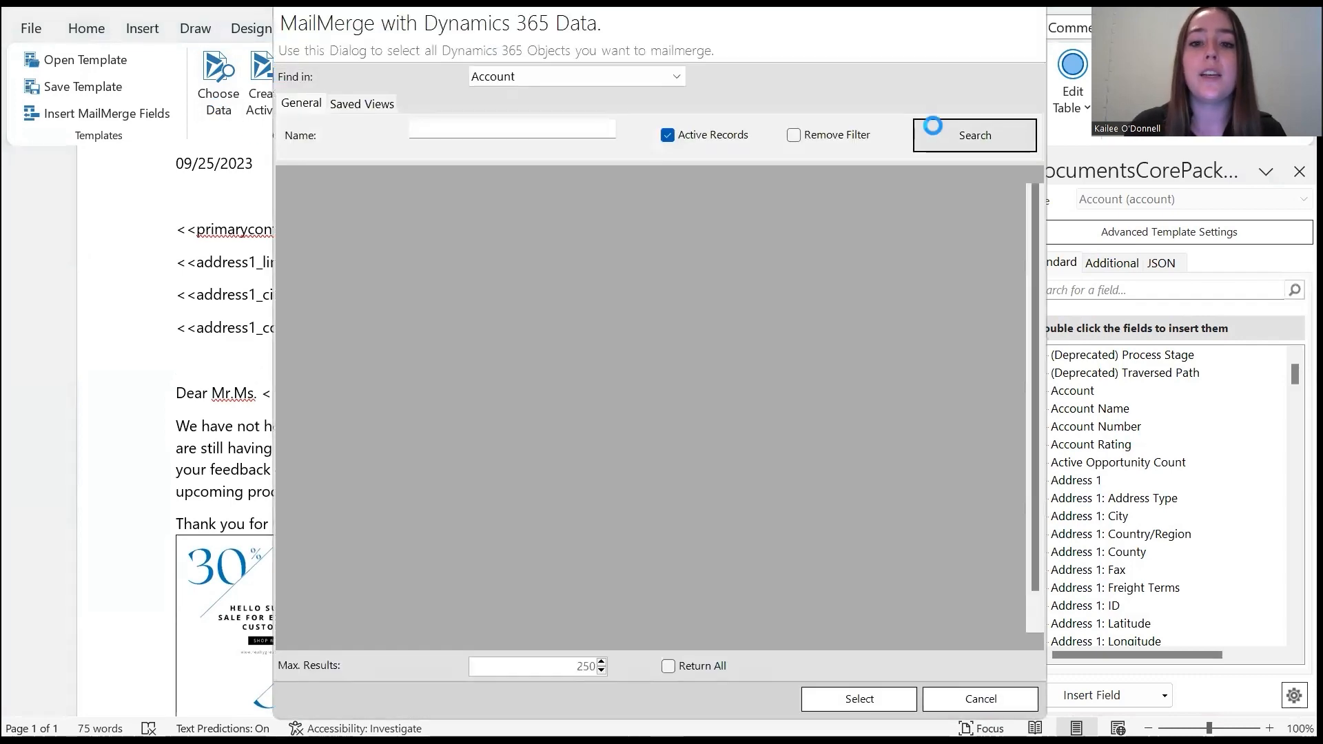
{"action": "left_click", "coordinate": [932, 125]}
{"action": "left_click", "coordinate": [374, 244]}
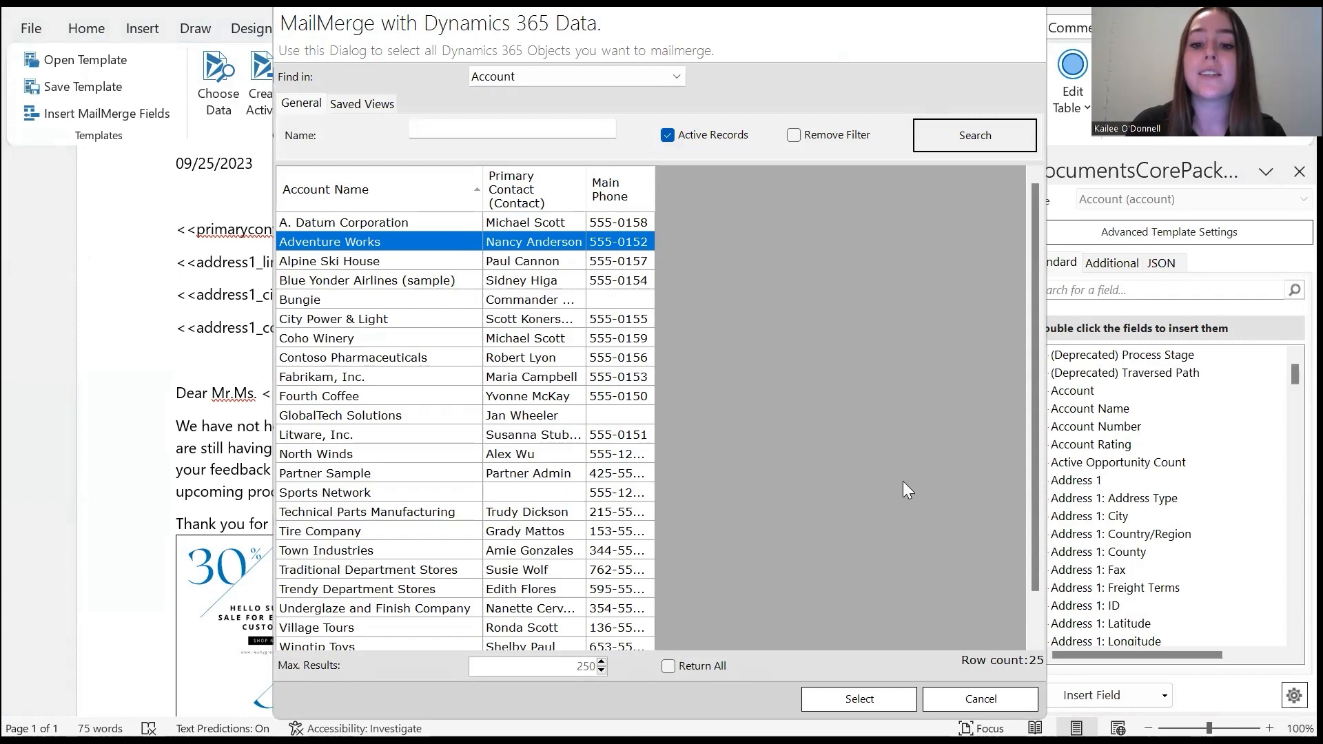
{"action": "left_click", "coordinate": [835, 698]}
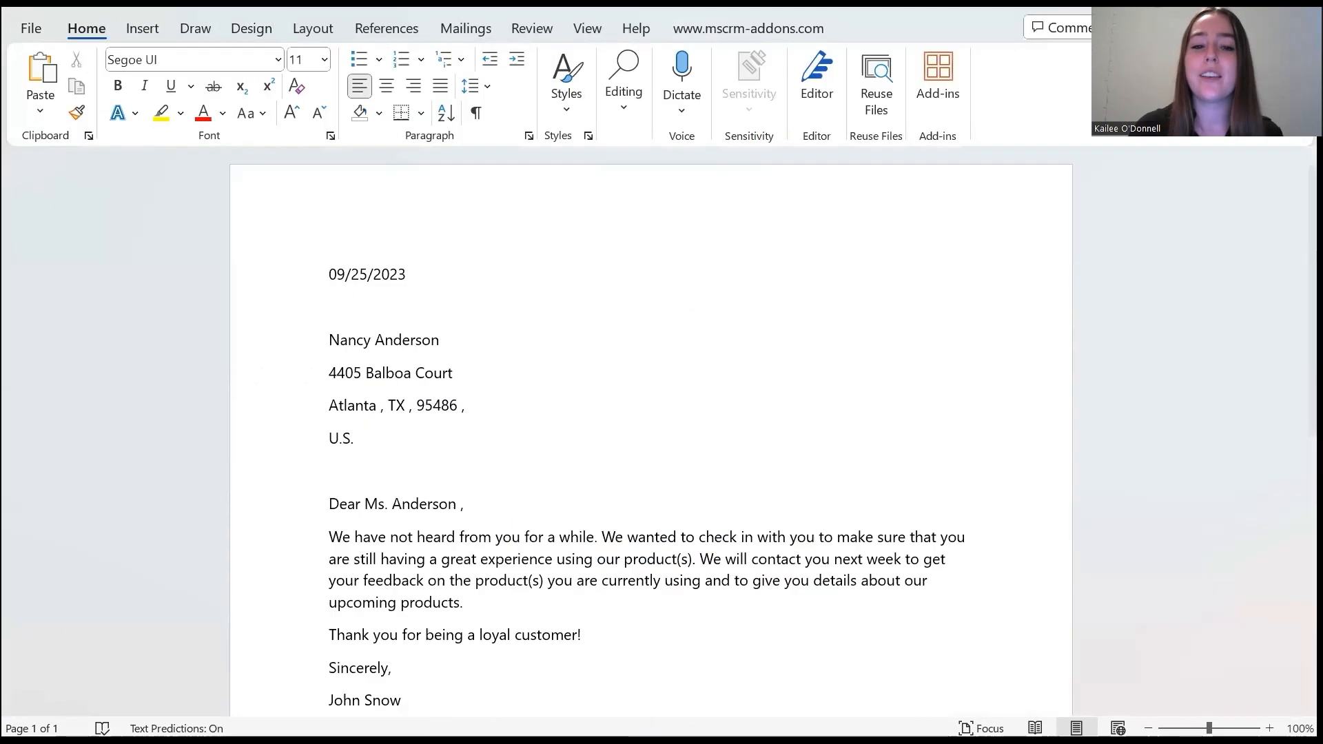
{"action": "scroll", "coordinate": [396, 410], "scroll_direction": "down", "scroll_amount": 3}
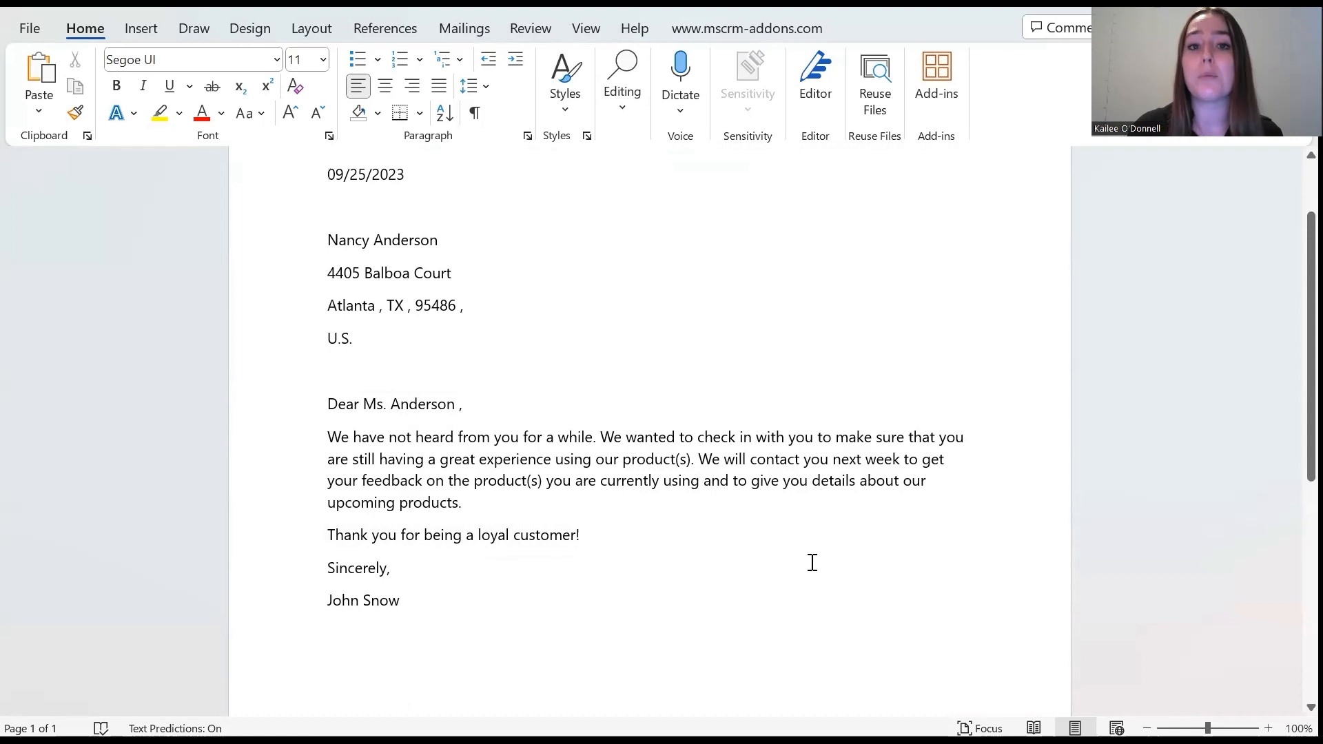
{"action": "scroll", "coordinate": [1123, 448], "scroll_direction": "up", "scroll_amount": 2}
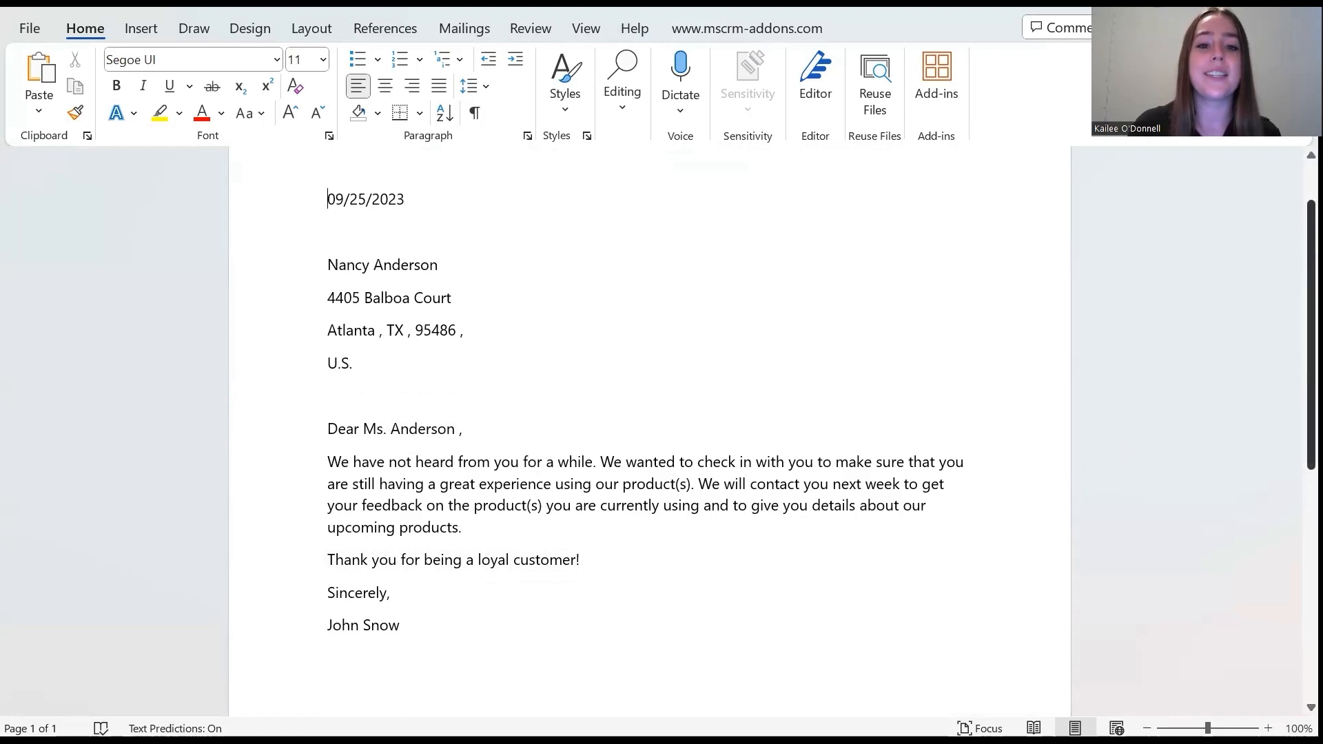